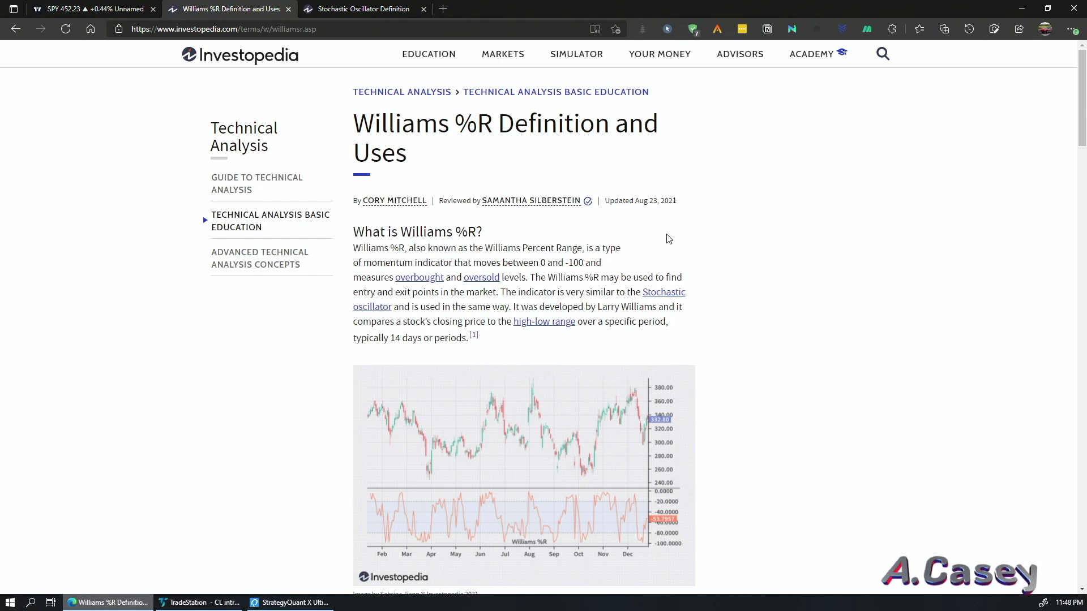
- Read the Williams %R article and the Stochastic Oscillator article down to its formula on Investopedia
{"action": "scroll", "coordinate": [668, 239], "scroll_direction": "down", "scroll_amount": 8}
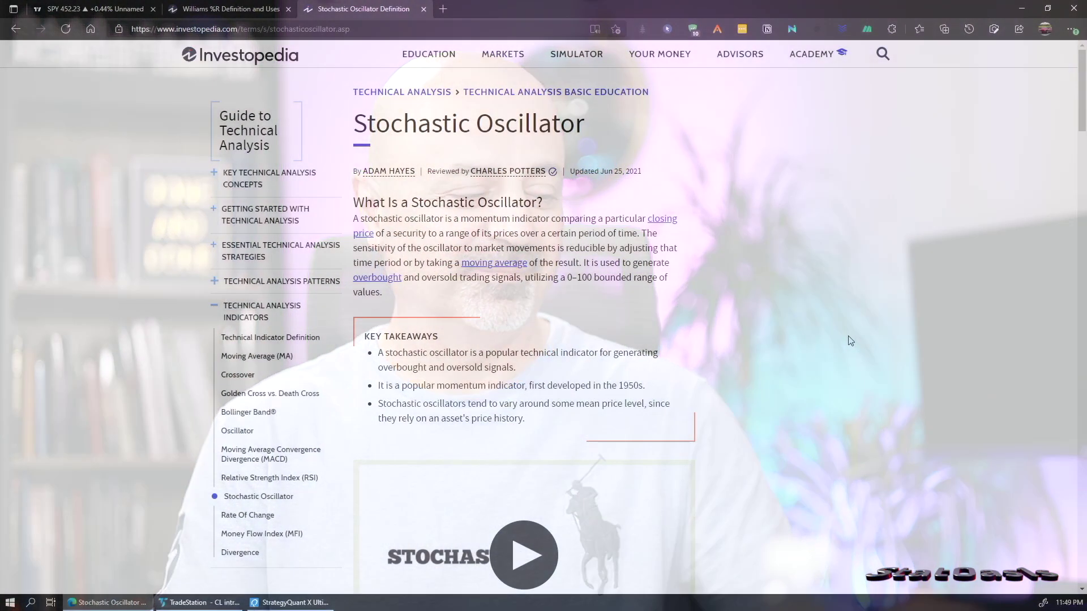
{"action": "mouse_move", "coordinate": [535, 169]}
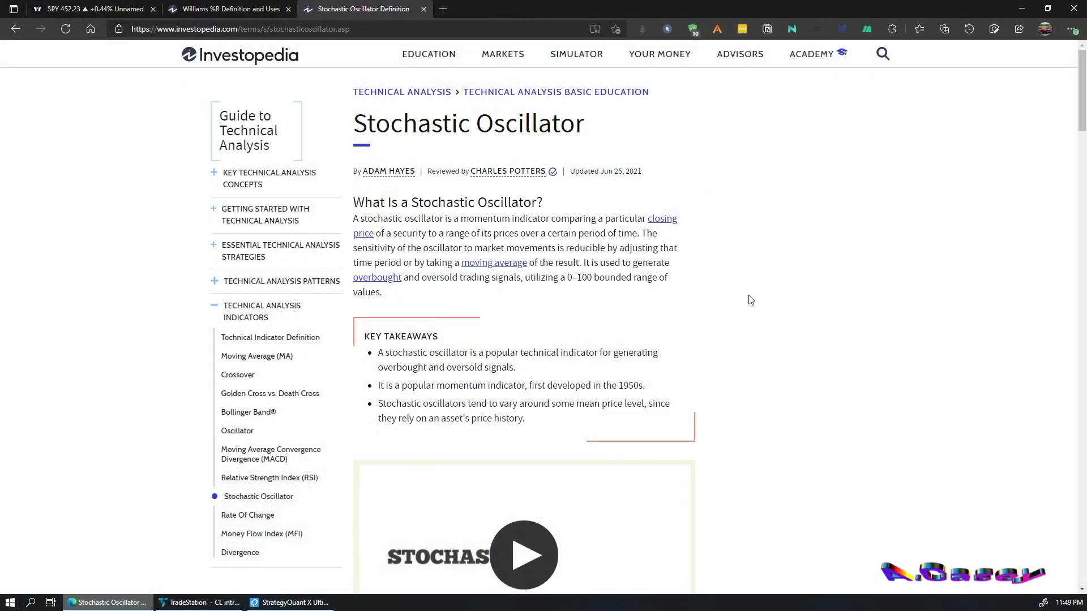
{"action": "scroll", "coordinate": [751, 300], "scroll_direction": "down", "scroll_amount": 5}
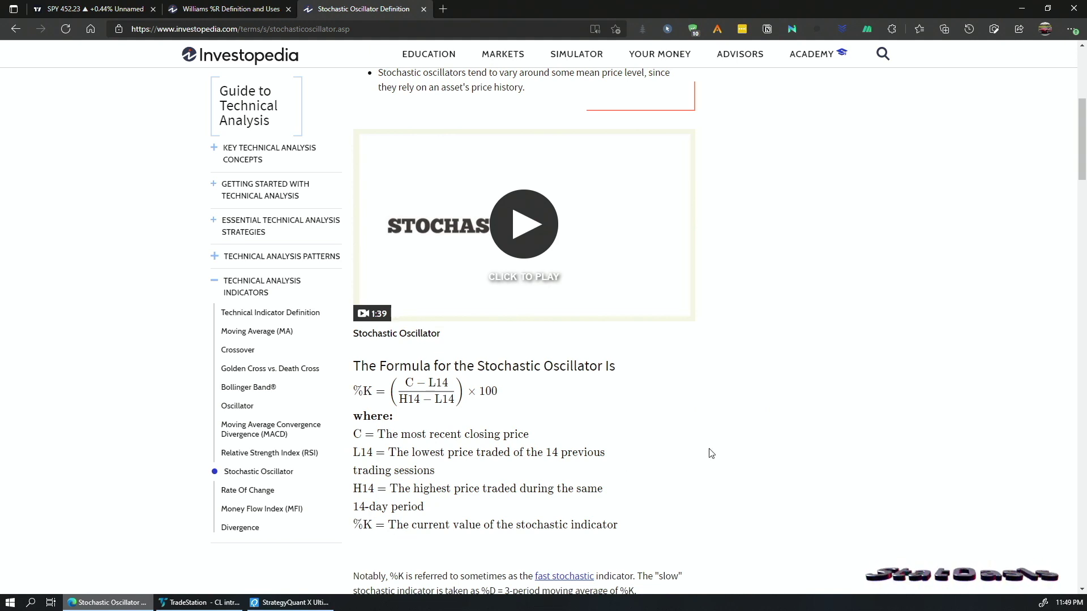
- Switch to the SPY chart in TradingView, unhide the Stoch 14 1 3 indicator and review its style settings
{"action": "left_click", "coordinate": [97, 10]}
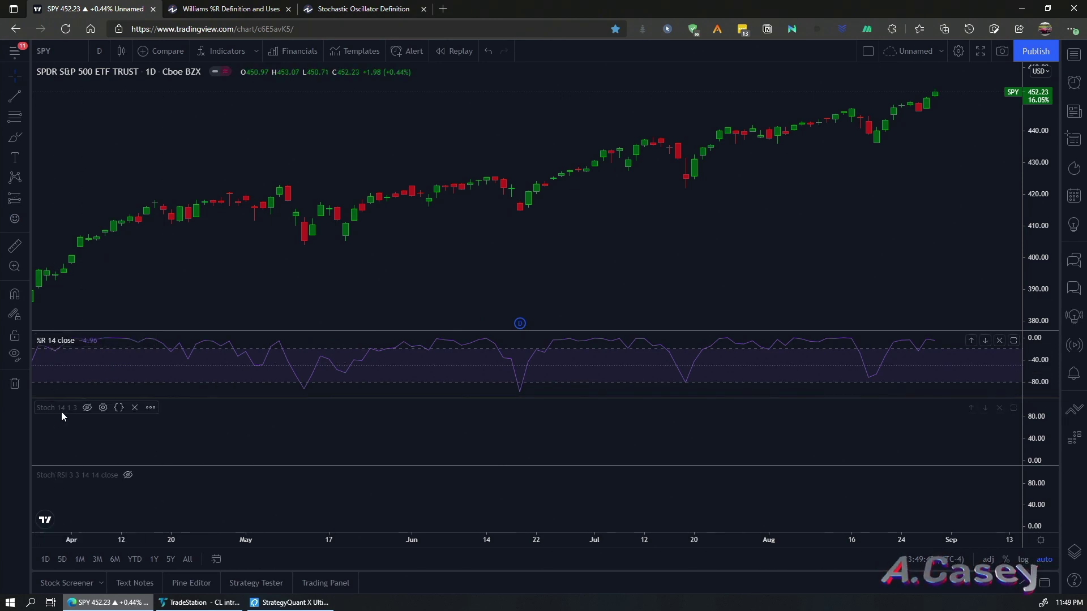
{"action": "left_click", "coordinate": [85, 407]}
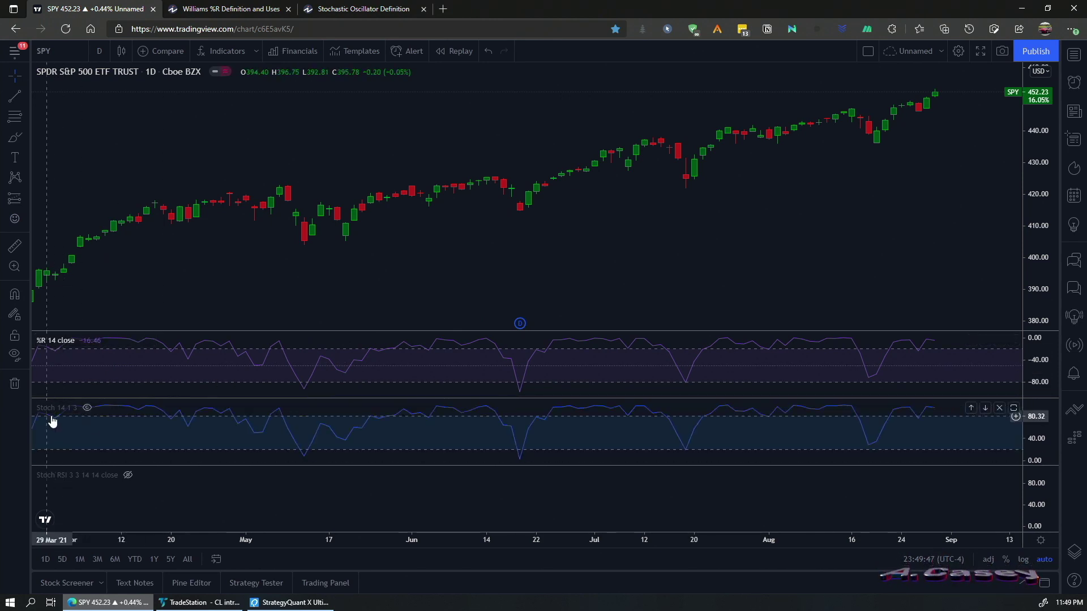
{"action": "left_click", "coordinate": [102, 407]}
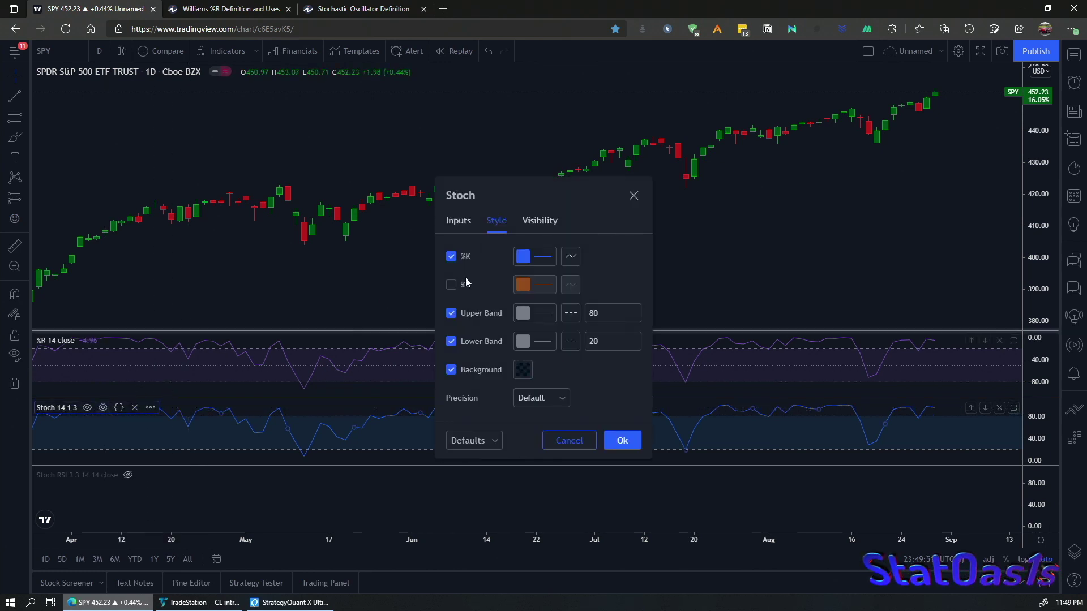
{"action": "left_click", "coordinate": [568, 441]}
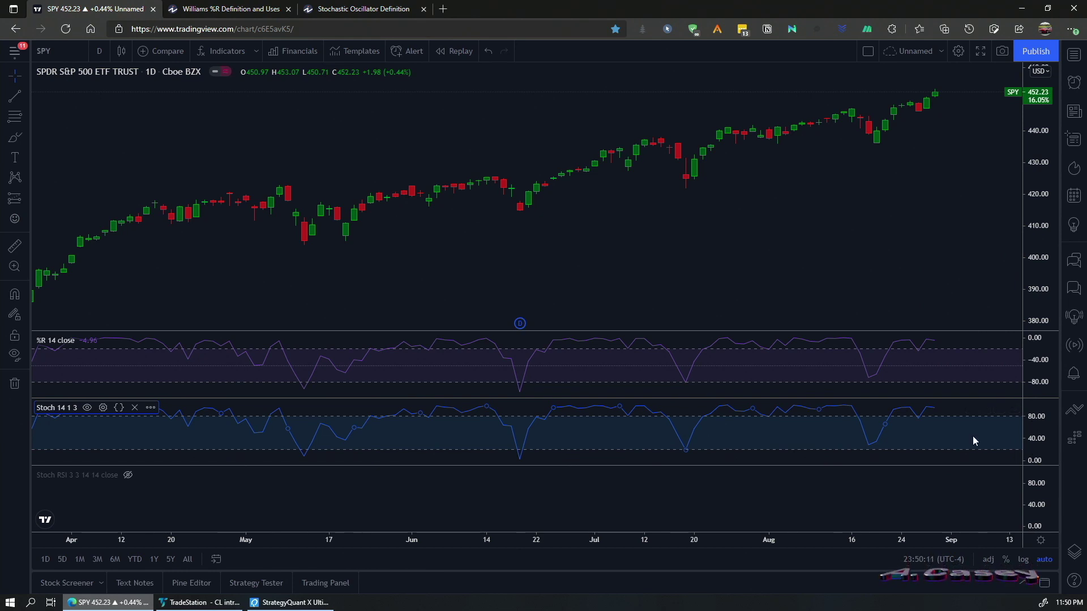
- Enable the %D line in the Stoch indicator's style settings, apply it, and turn it off again
{"action": "left_click", "coordinate": [103, 407]}
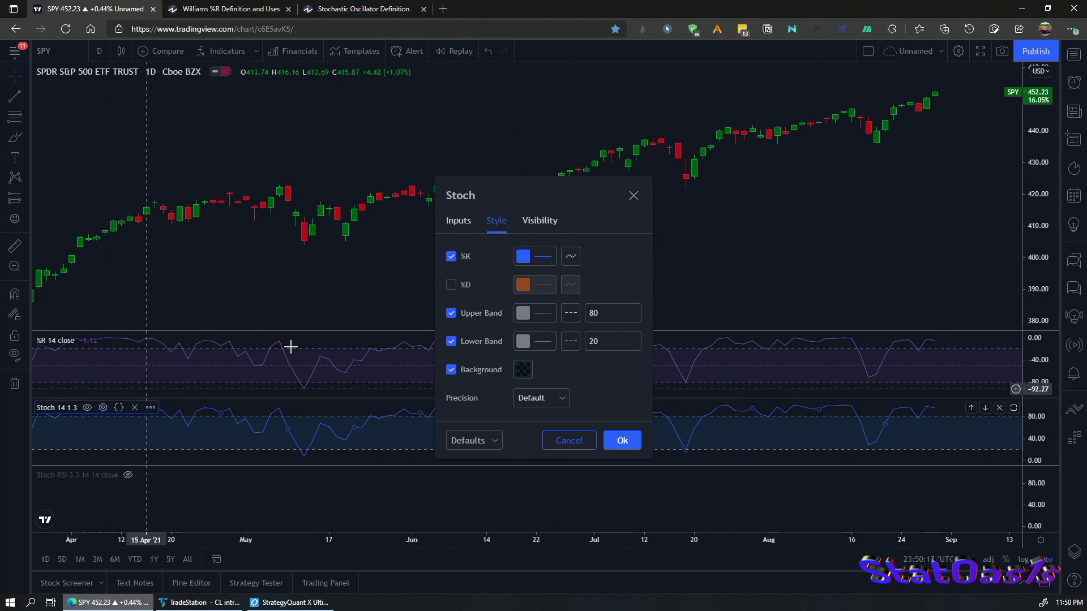
{"action": "left_click", "coordinate": [451, 285]}
{"action": "left_click", "coordinate": [621, 440]}
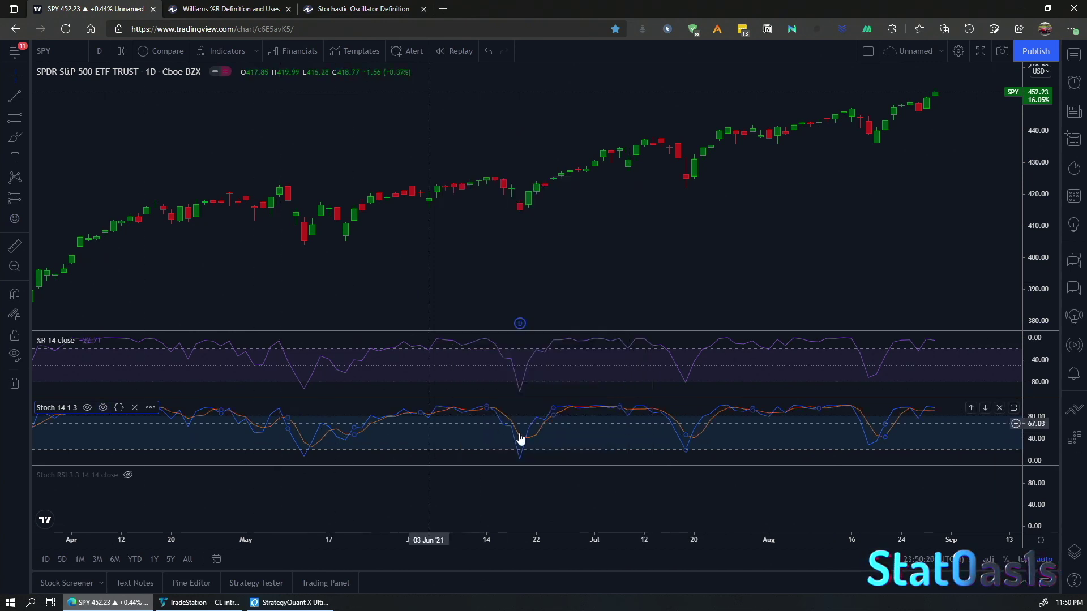
{"action": "left_click", "coordinate": [103, 407]}
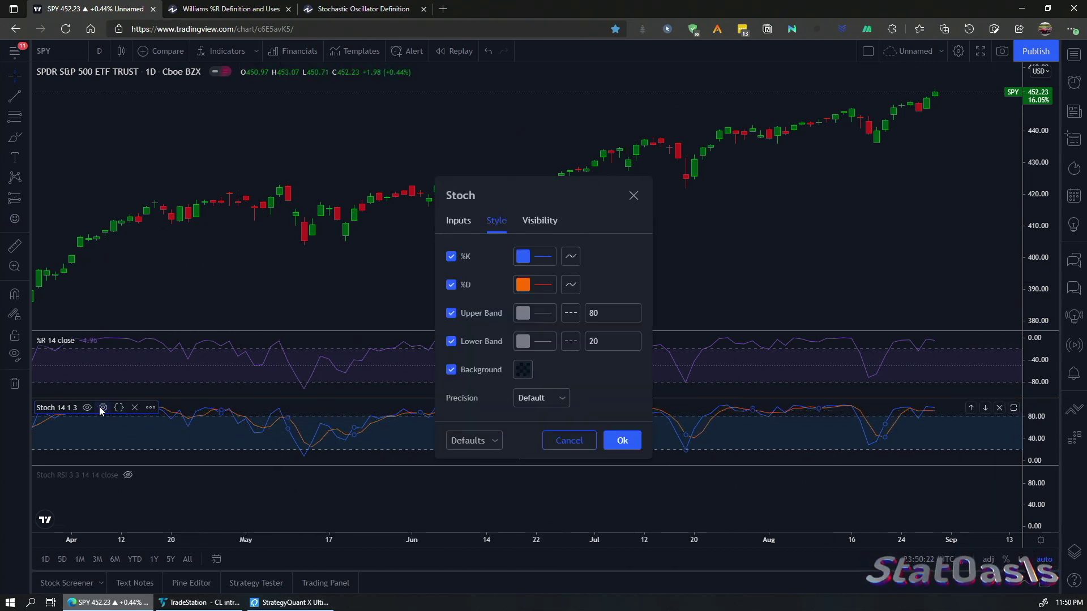
{"action": "left_click", "coordinate": [451, 285]}
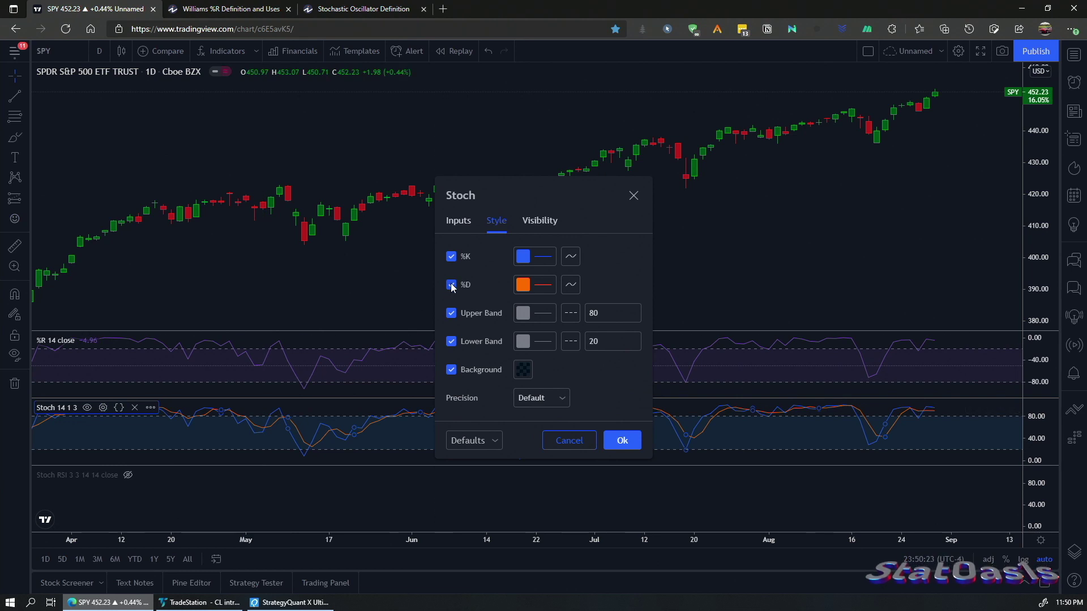
{"action": "left_click", "coordinate": [621, 441]}
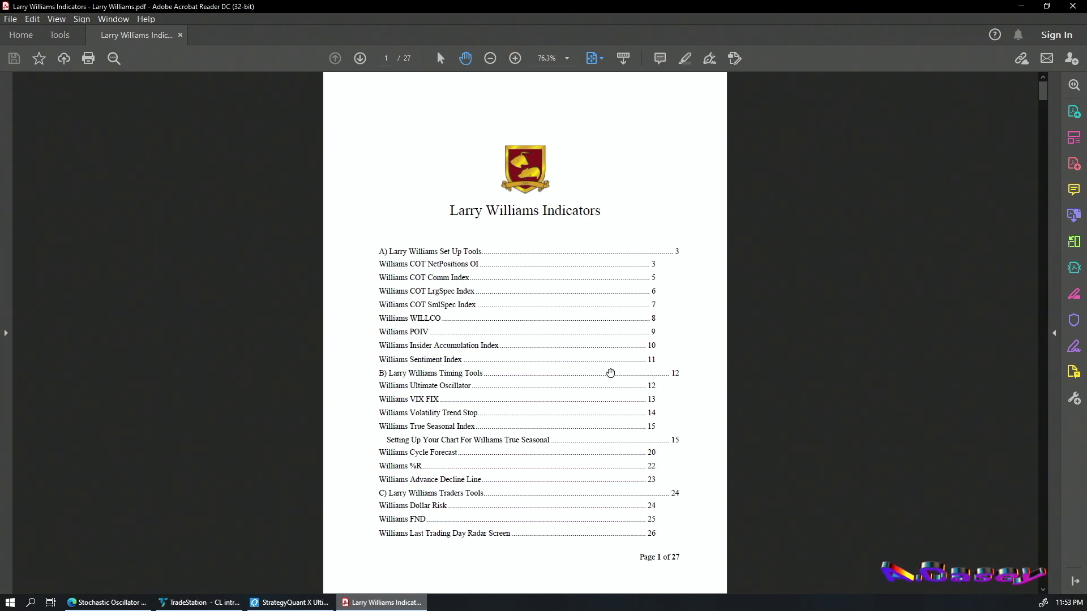
- Look up Williams %R in the Larry Williams Indicators PDF and highlight the Stochastic Oscillator article's sentence about its origin
{"action": "left_click", "coordinate": [418, 468]}
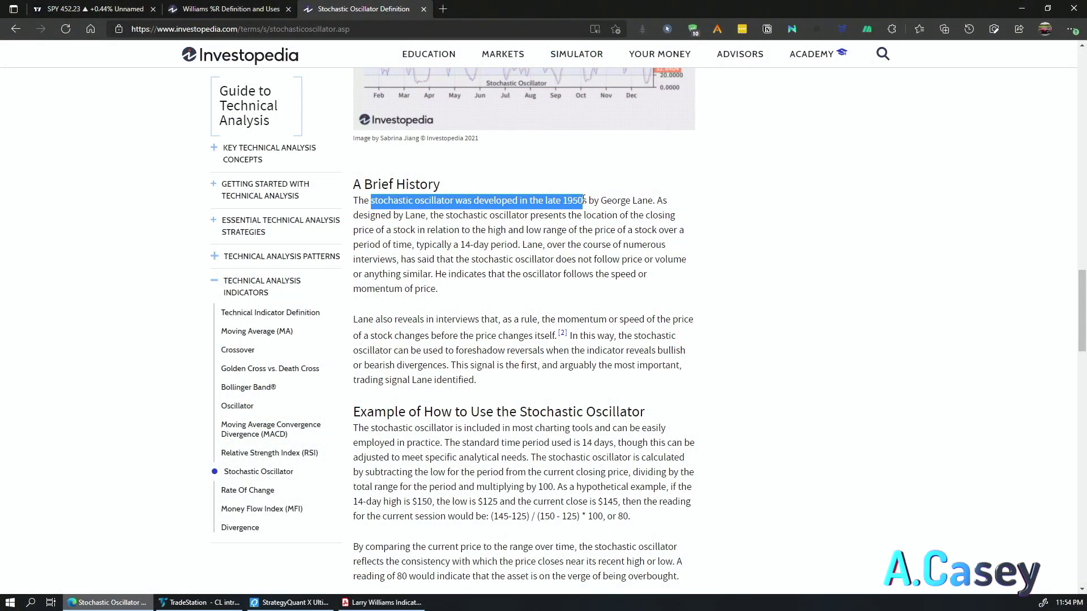
{"action": "left_click_drag", "start_coordinate": [588, 200], "coordinate": [656, 206]}
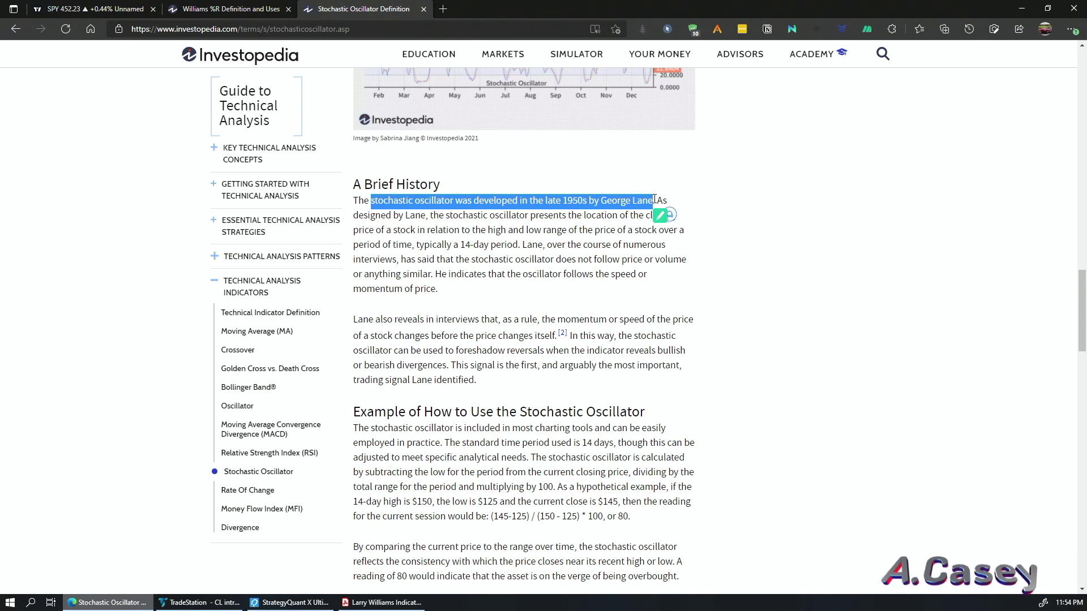
- Read how Williams %R differs from the Fast Stochastic Oscillator in the Williams %R article and highlight the -100 multiplier
{"action": "left_click", "coordinate": [243, 10]}
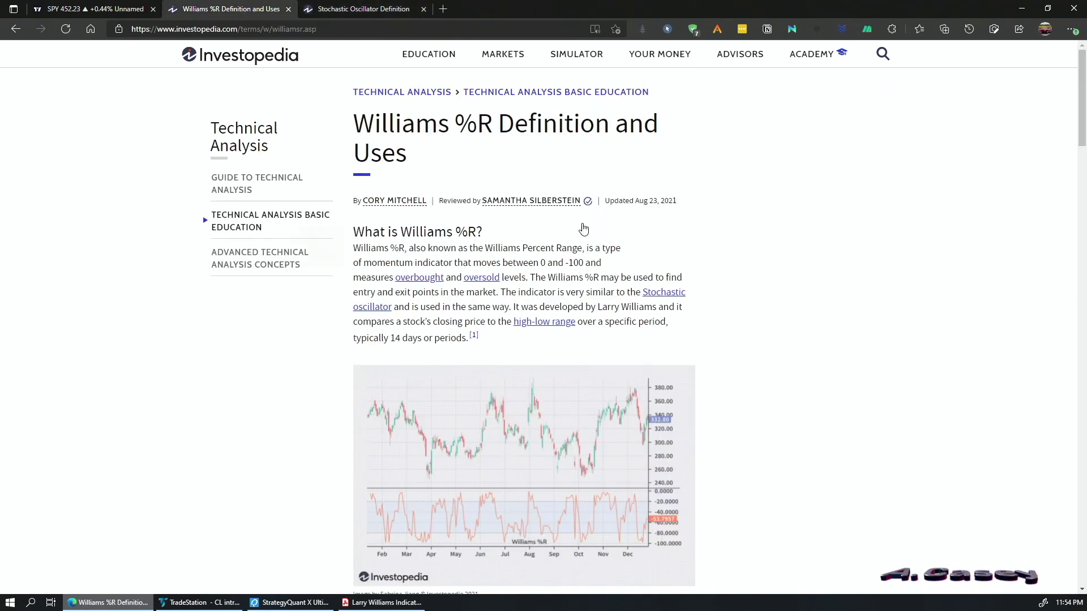
{"action": "scroll", "coordinate": [803, 384], "scroll_direction": "down", "scroll_amount": 14}
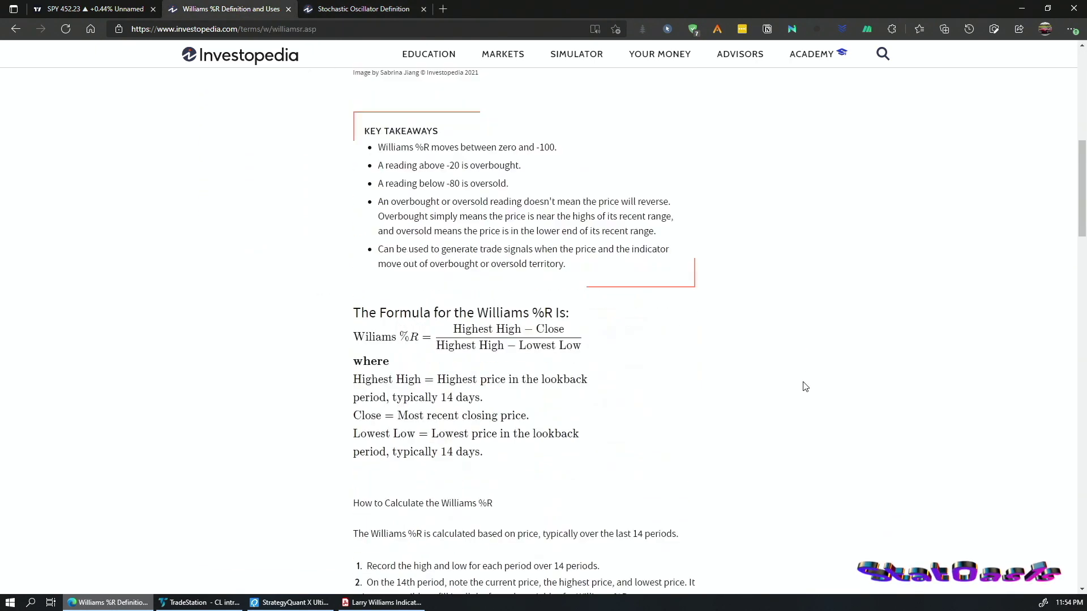
{"action": "scroll", "coordinate": [805, 386], "scroll_direction": "down", "scroll_amount": 10}
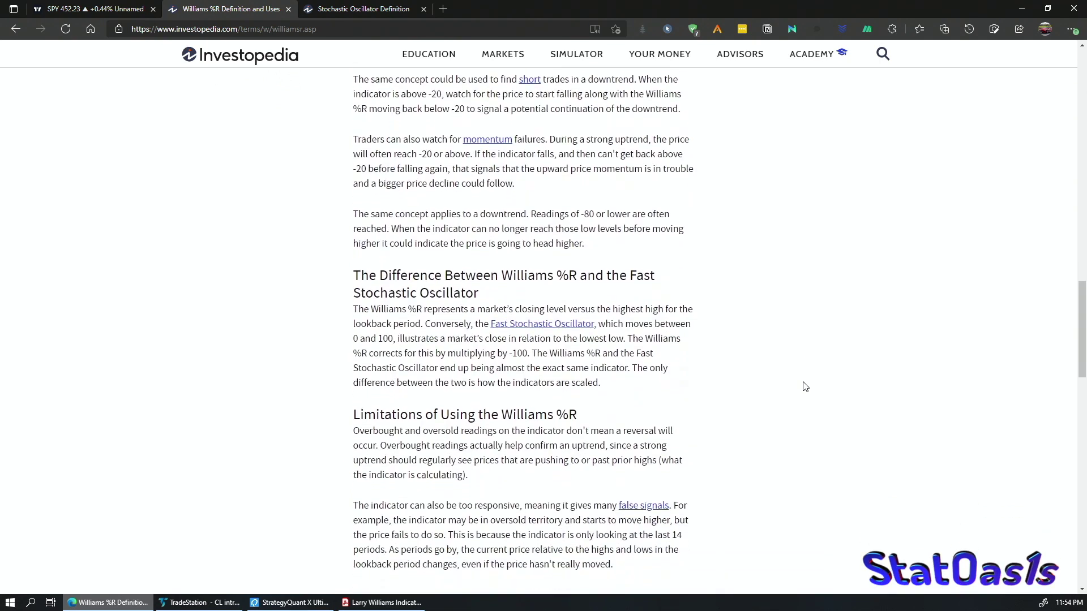
{"action": "scroll", "coordinate": [805, 387], "scroll_direction": "down", "scroll_amount": 1}
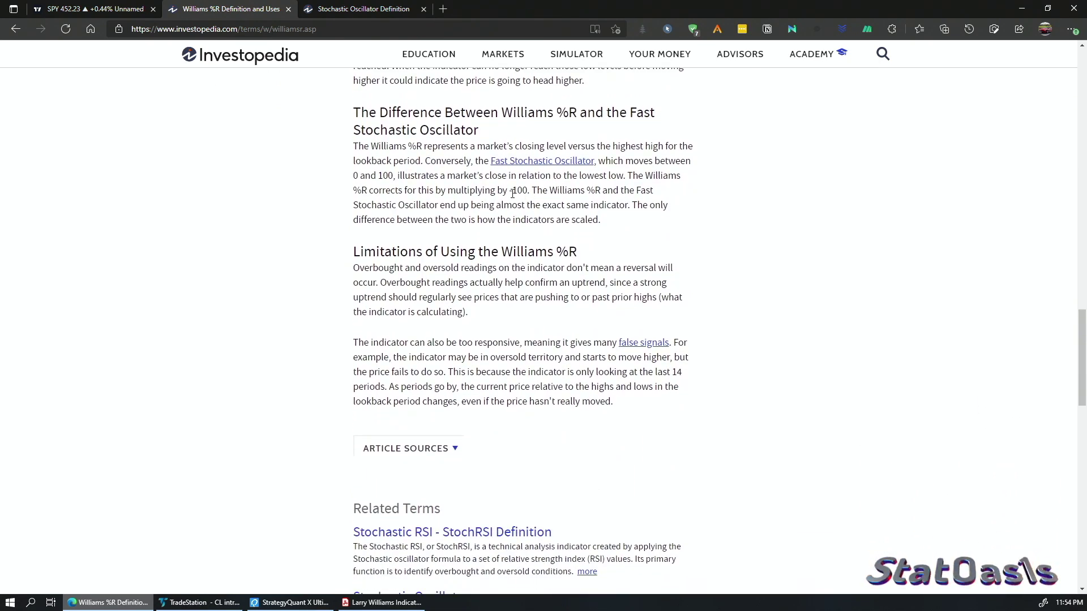
{"action": "left_click_drag", "start_coordinate": [517, 193], "coordinate": [530, 191]}
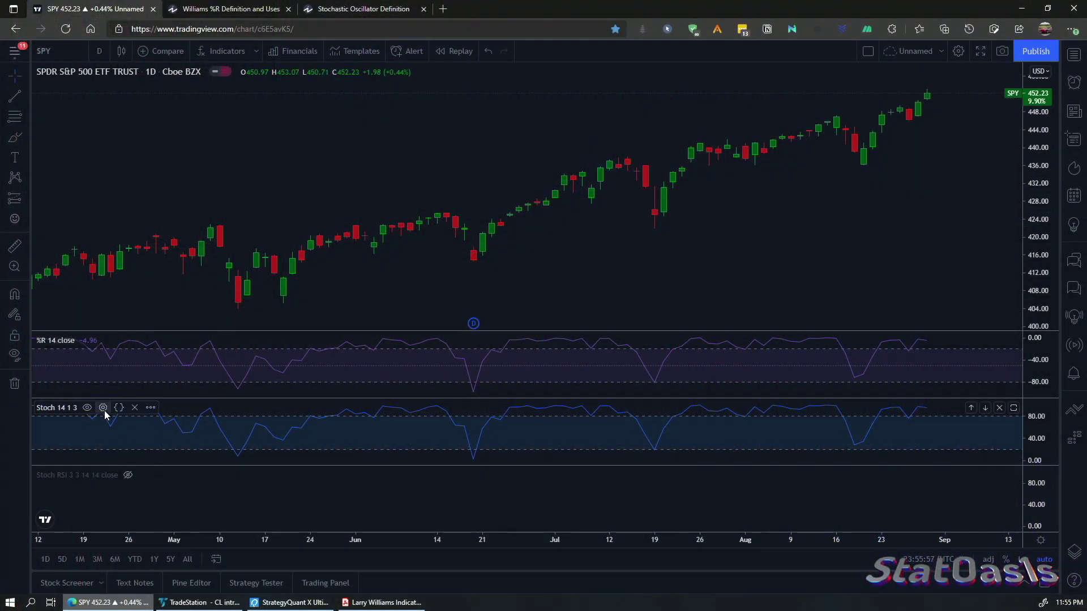
- Enable the %D line of the Stoch 14 1 3 indicator and unhide the Stoch RSI indicator on the SPY chart
{"action": "left_click", "coordinate": [103, 408]}
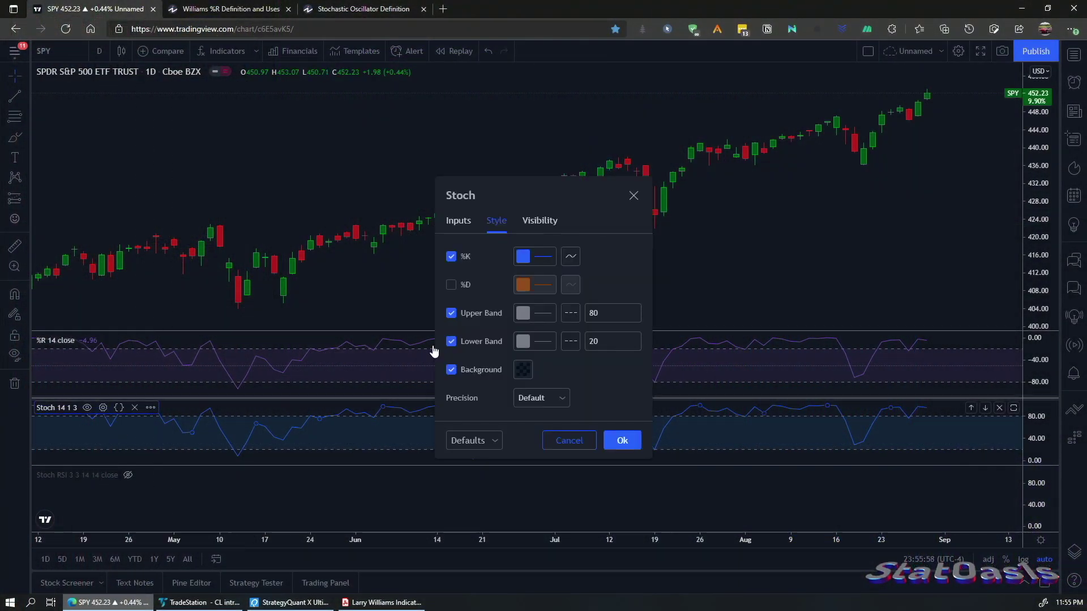
{"action": "left_click", "coordinate": [451, 284]}
{"action": "left_click", "coordinate": [620, 441]}
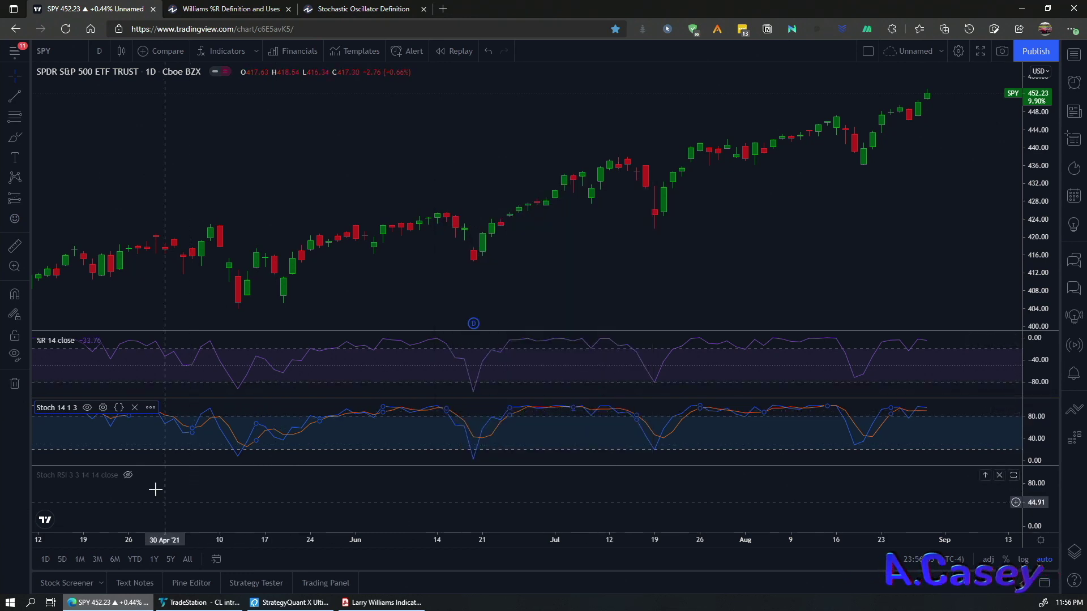
{"action": "left_click", "coordinate": [129, 475]}
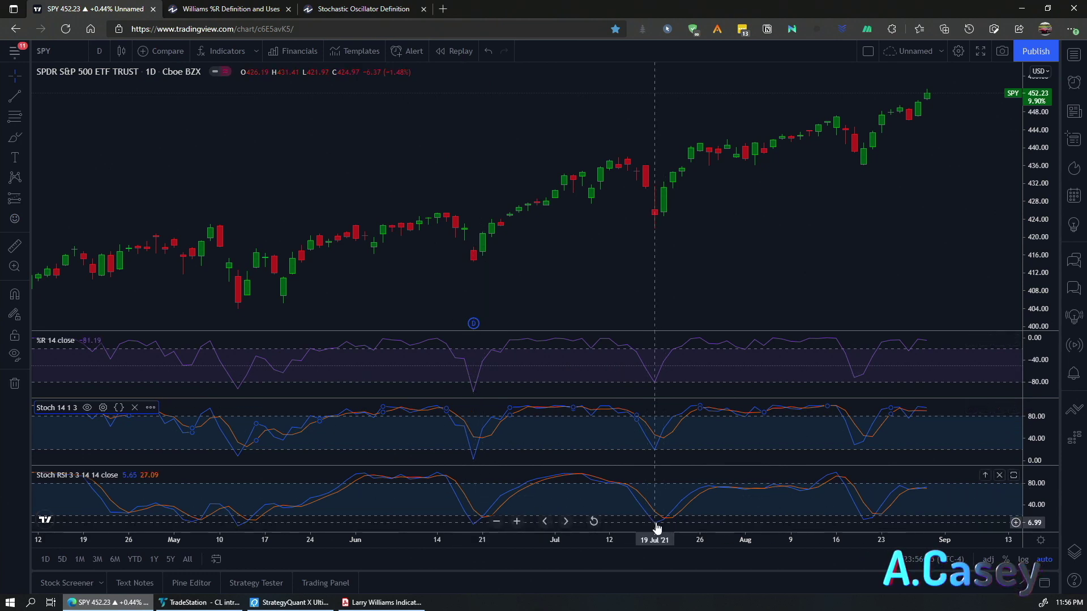
- Switch to StrategyQuant X, review the backtest's money management, trading options and data settings, and close them
{"action": "key", "text": "alt+Tab"}
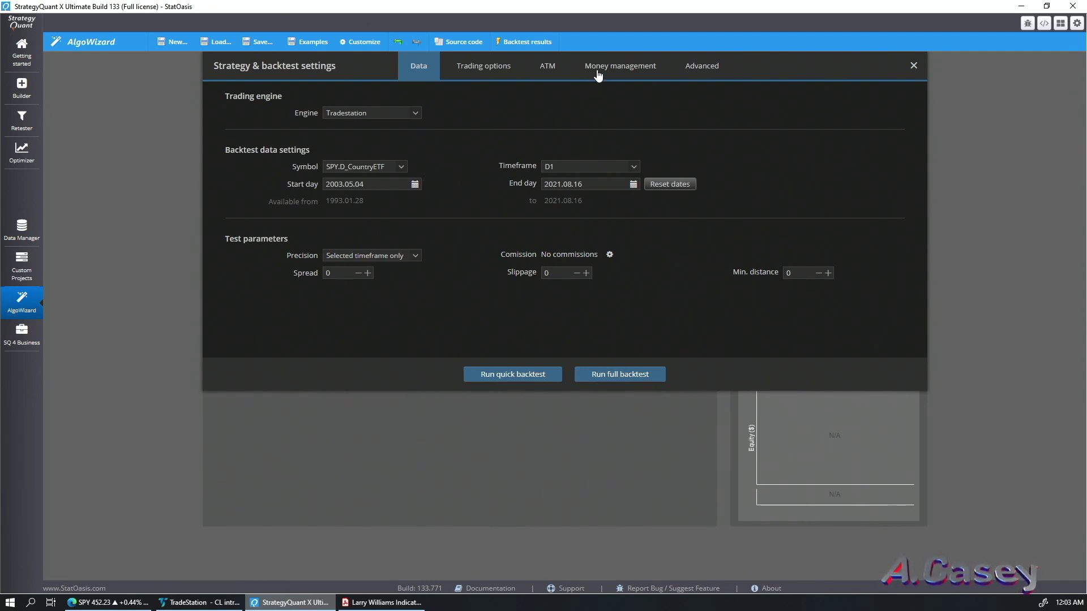
{"action": "left_click", "coordinate": [597, 70]}
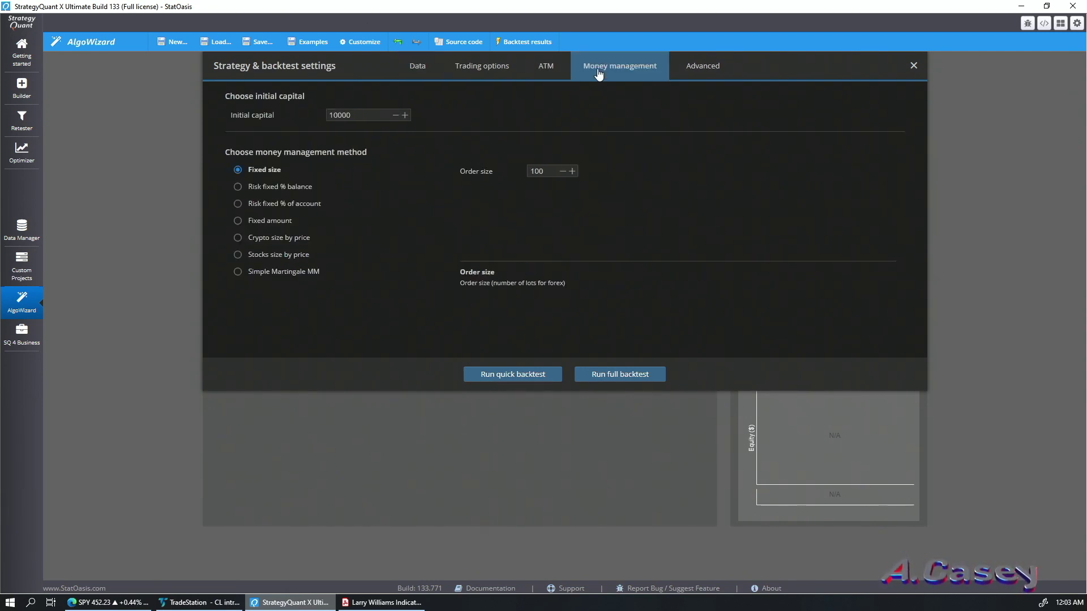
{"action": "left_click", "coordinate": [482, 76]}
{"action": "left_click", "coordinate": [411, 67]}
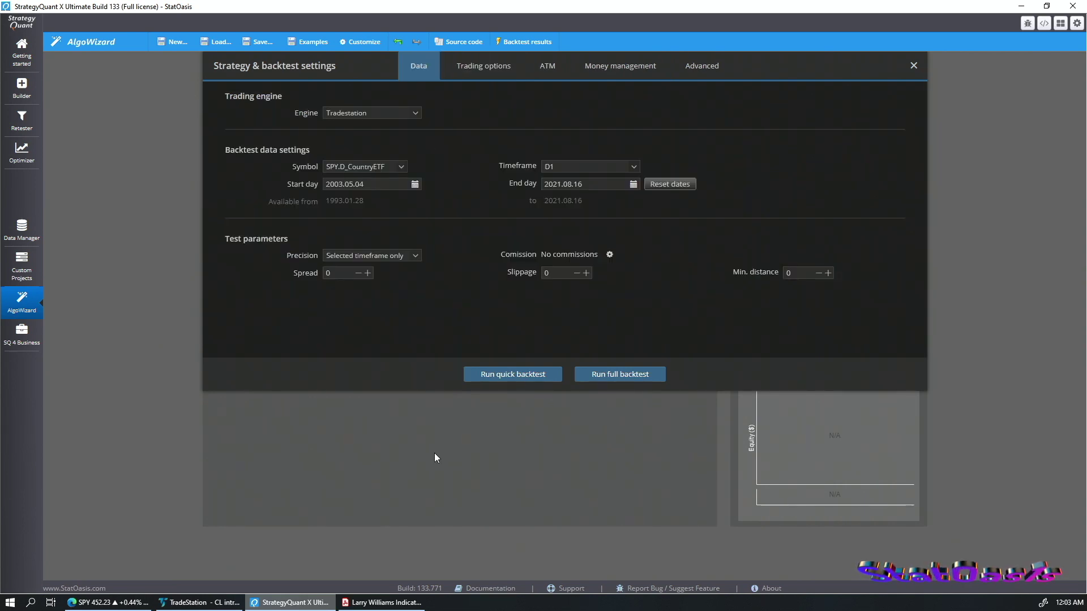
{"action": "left_click", "coordinate": [454, 470]}
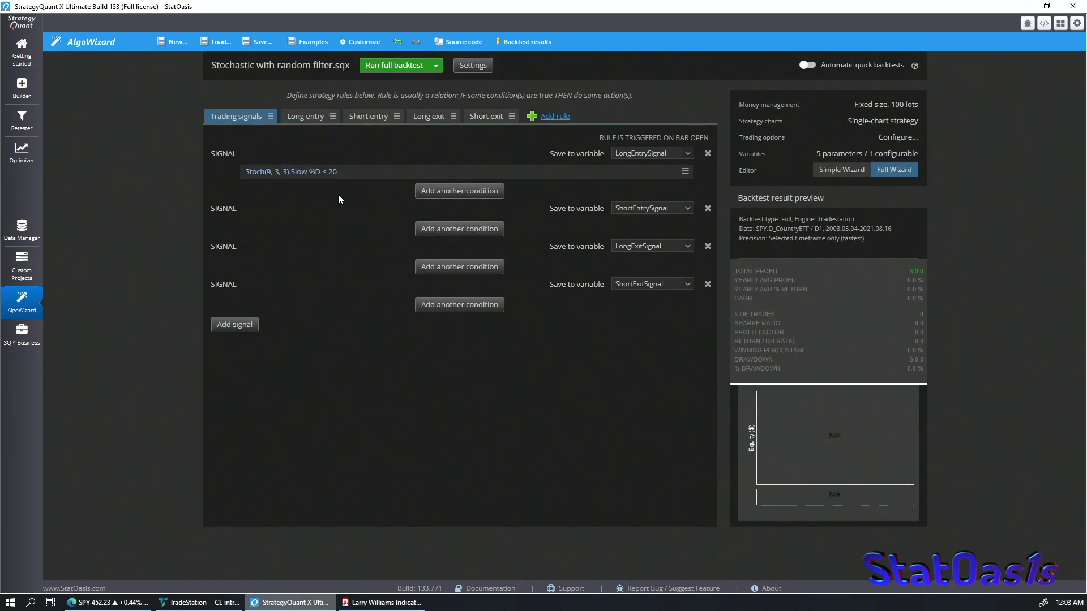
- Review the Stochastic Slow %D entry condition and the long entry rule, and run the full backtest of the strategy
{"action": "left_click", "coordinate": [367, 173]}
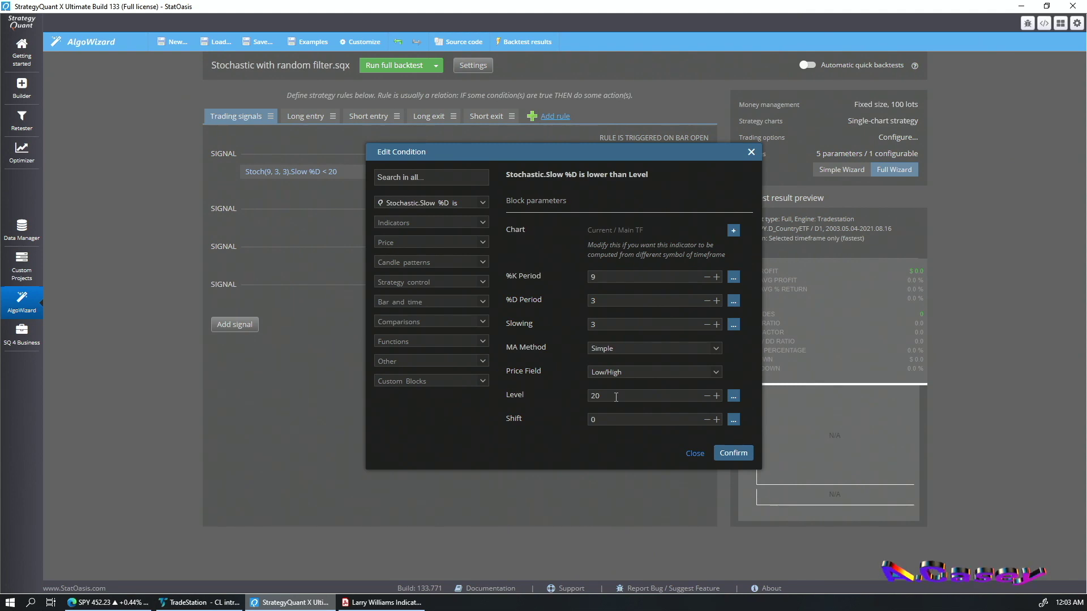
{"action": "left_click", "coordinate": [695, 453]}
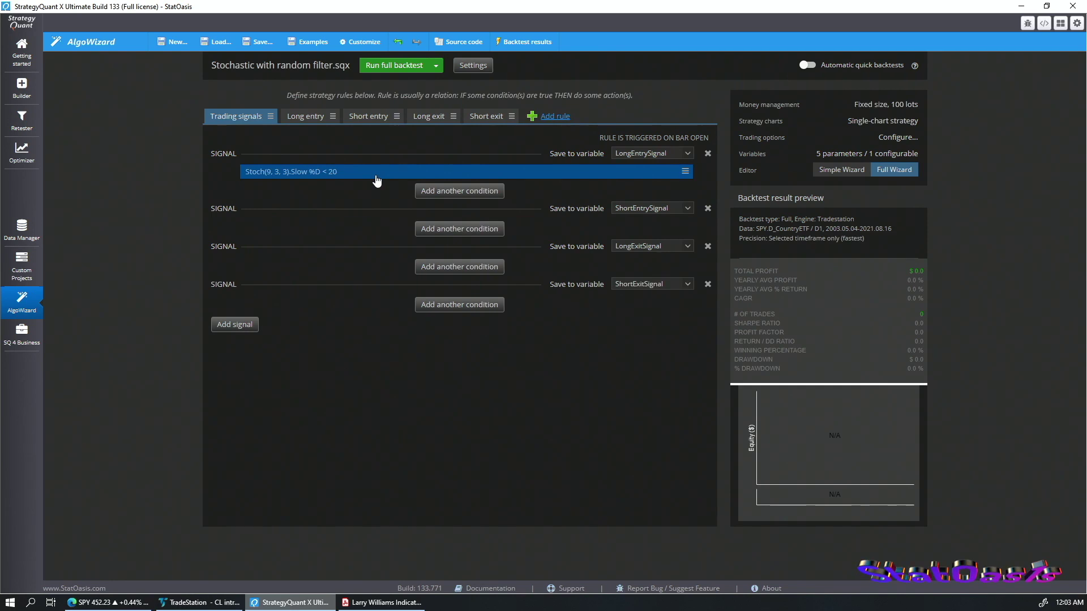
{"action": "left_click", "coordinate": [311, 117]}
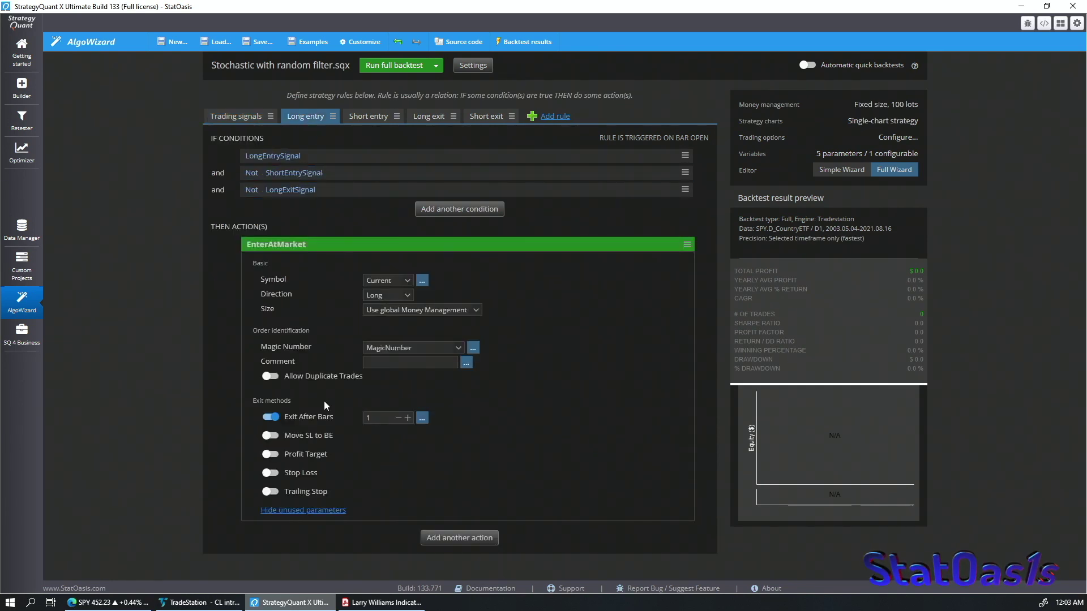
{"action": "left_click", "coordinate": [248, 117]}
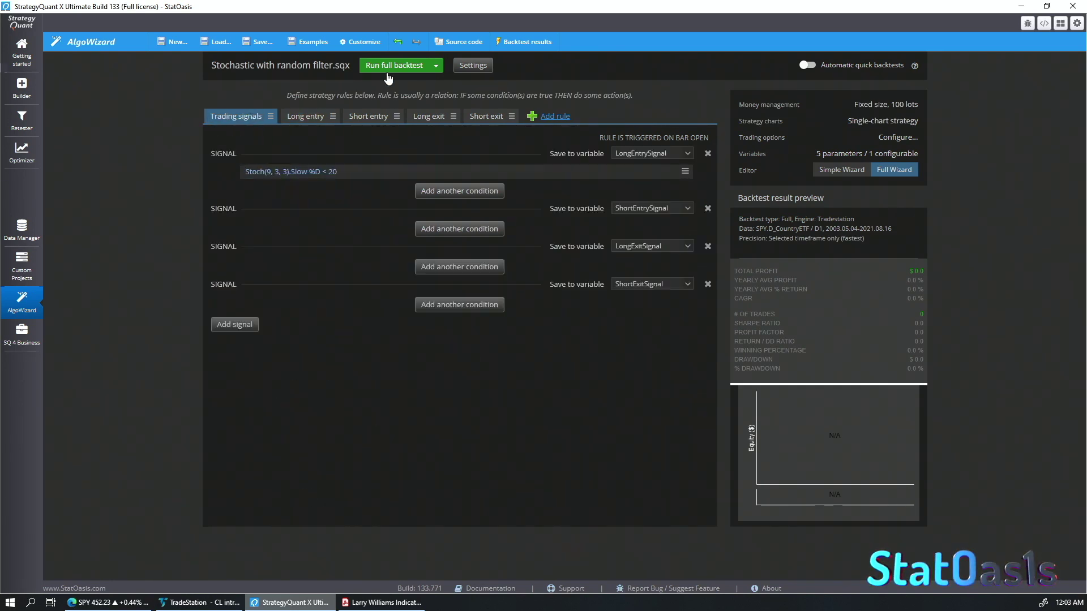
{"action": "left_click", "coordinate": [396, 66]}
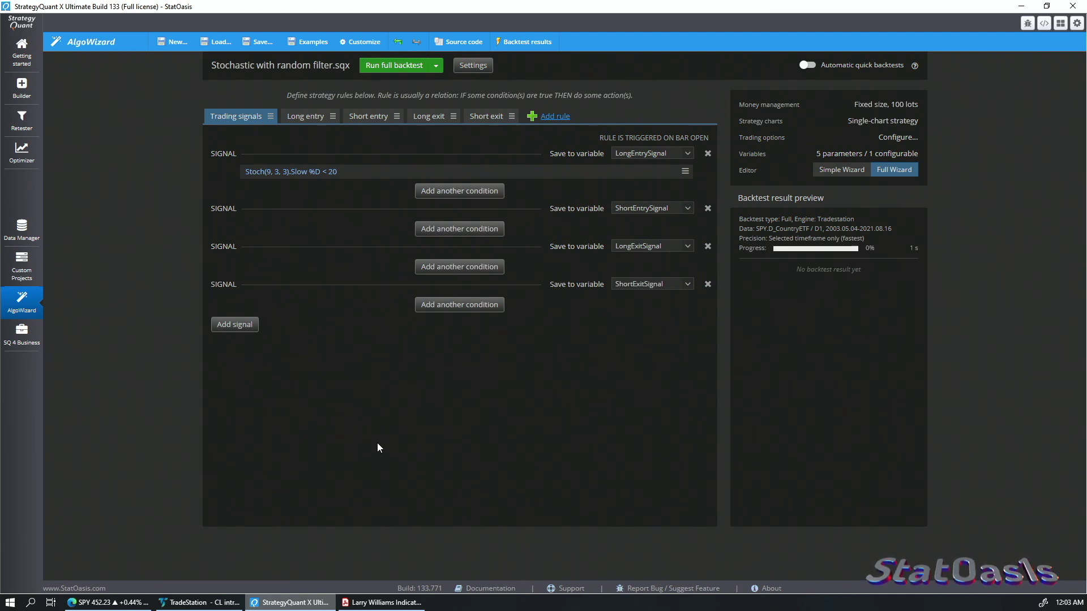
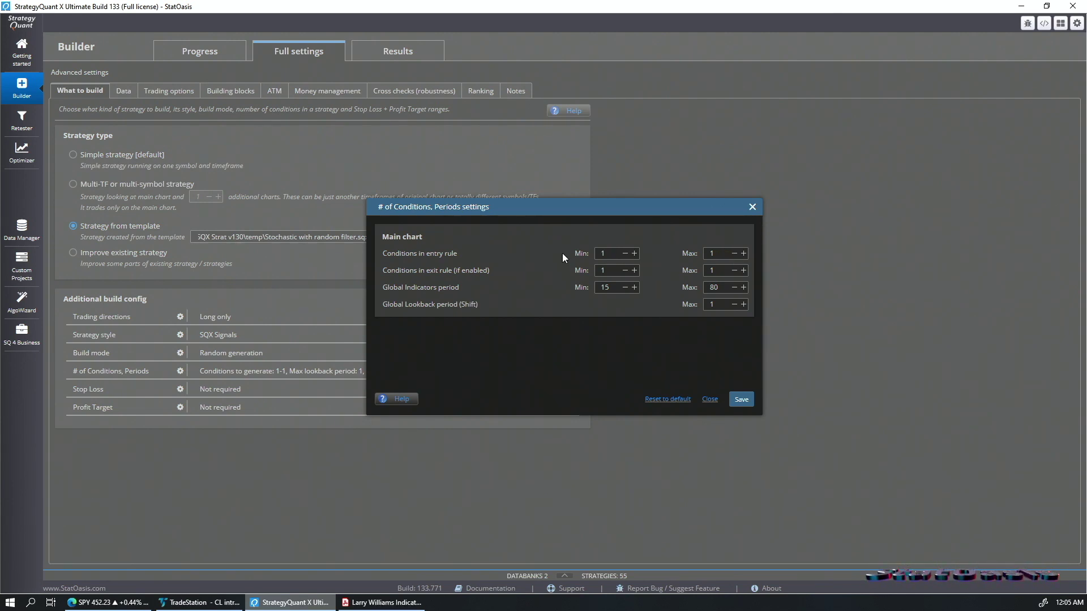
- Save the Builder's number of conditions and periods settings, and review its building blocks and ranking filters
{"action": "left_click", "coordinate": [741, 399]}
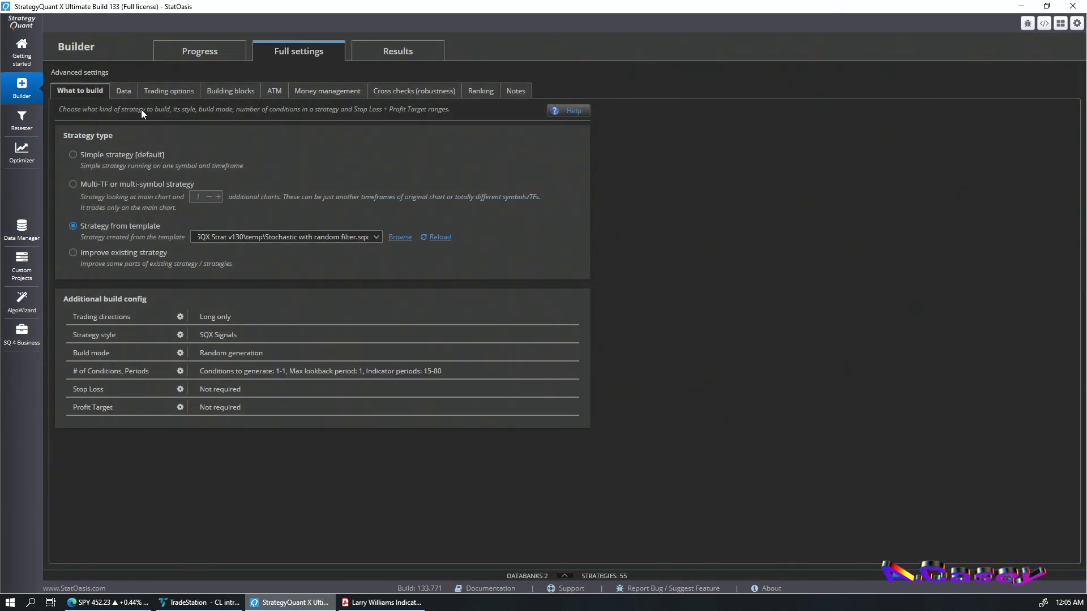
{"action": "left_click", "coordinate": [231, 92]}
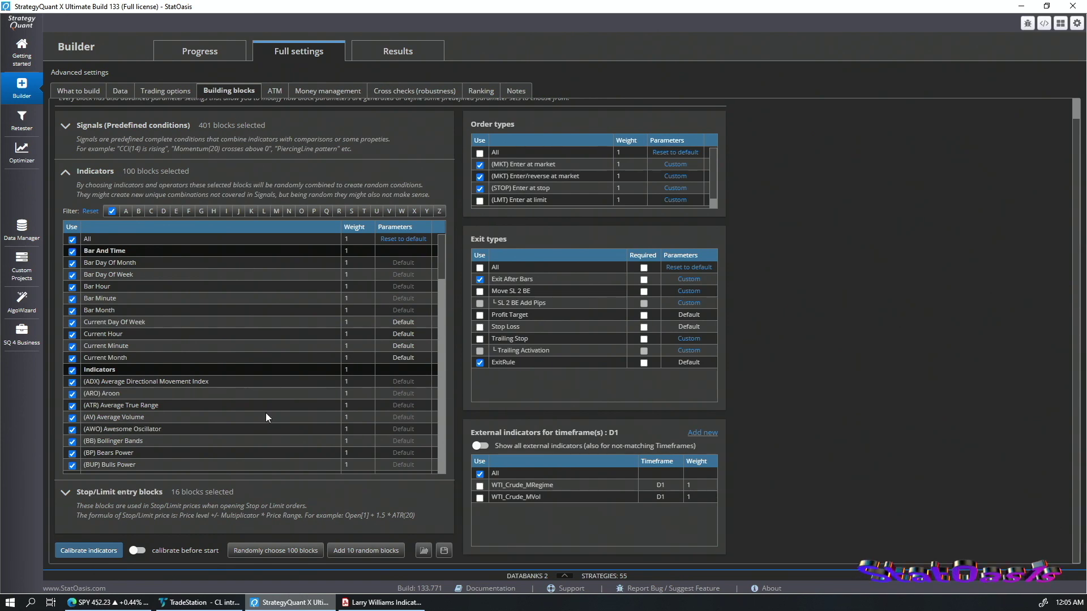
{"action": "left_click", "coordinate": [479, 91]}
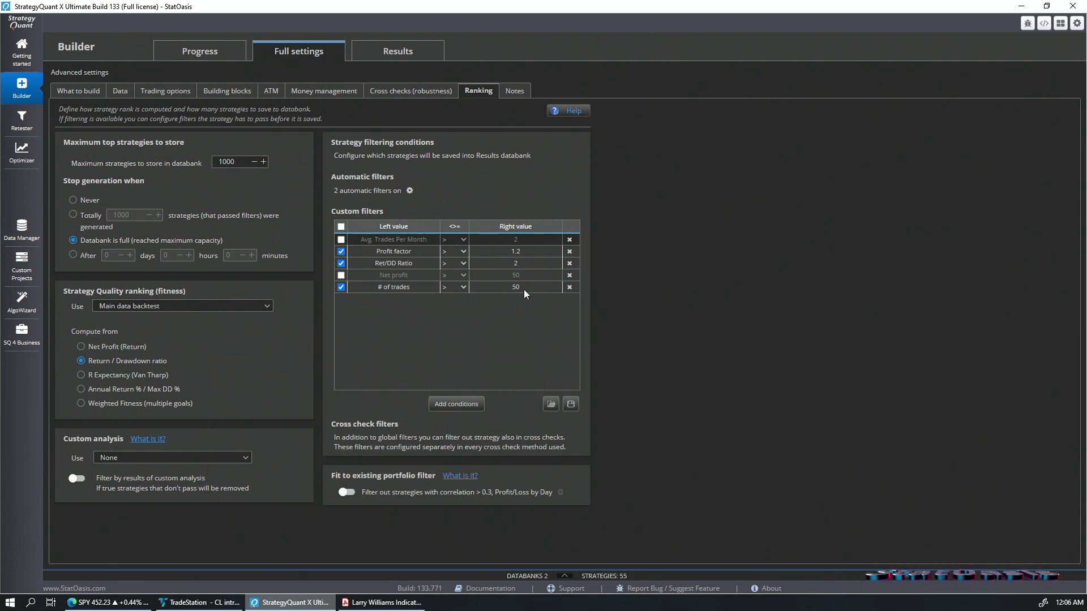
- Open Strategy 0.20120 from the Builder's results databank and examine both long entry conditions in its pseudo code
{"action": "left_click", "coordinate": [218, 54]}
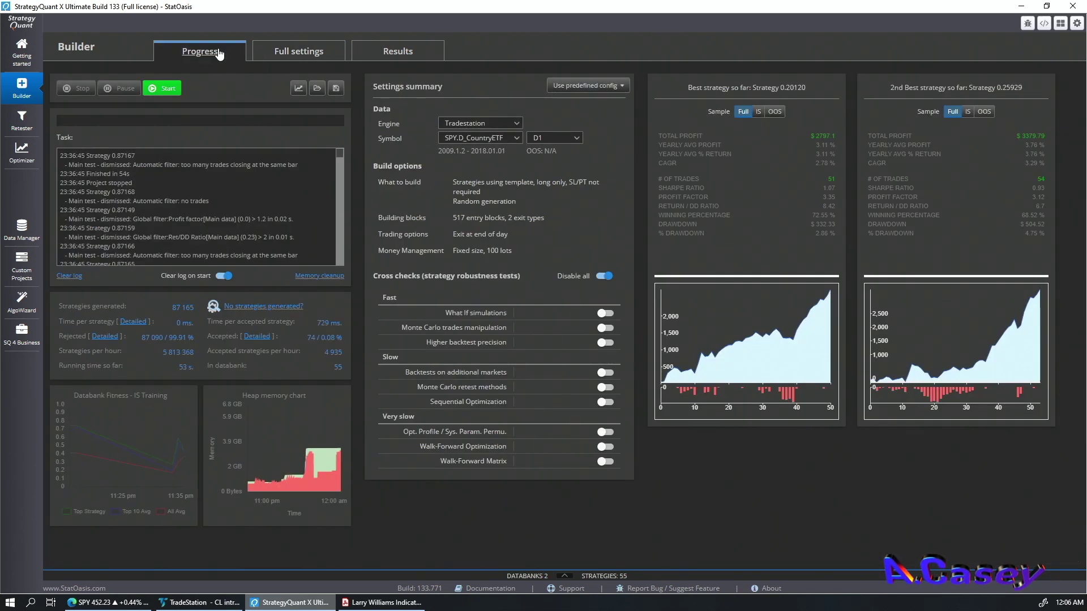
{"action": "left_click", "coordinate": [563, 576]}
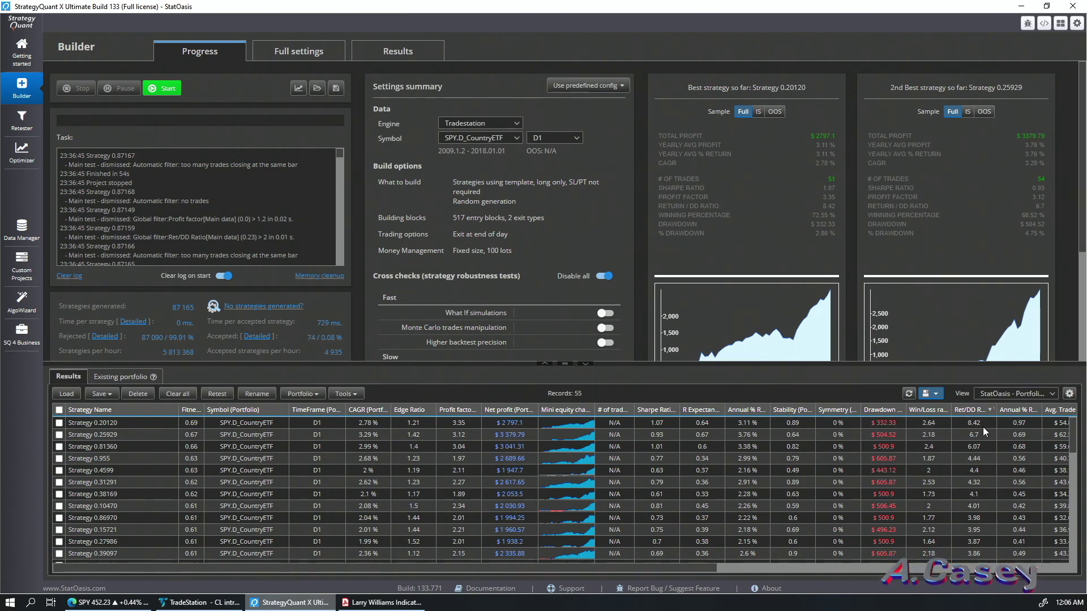
{"action": "double_click", "coordinate": [296, 421]}
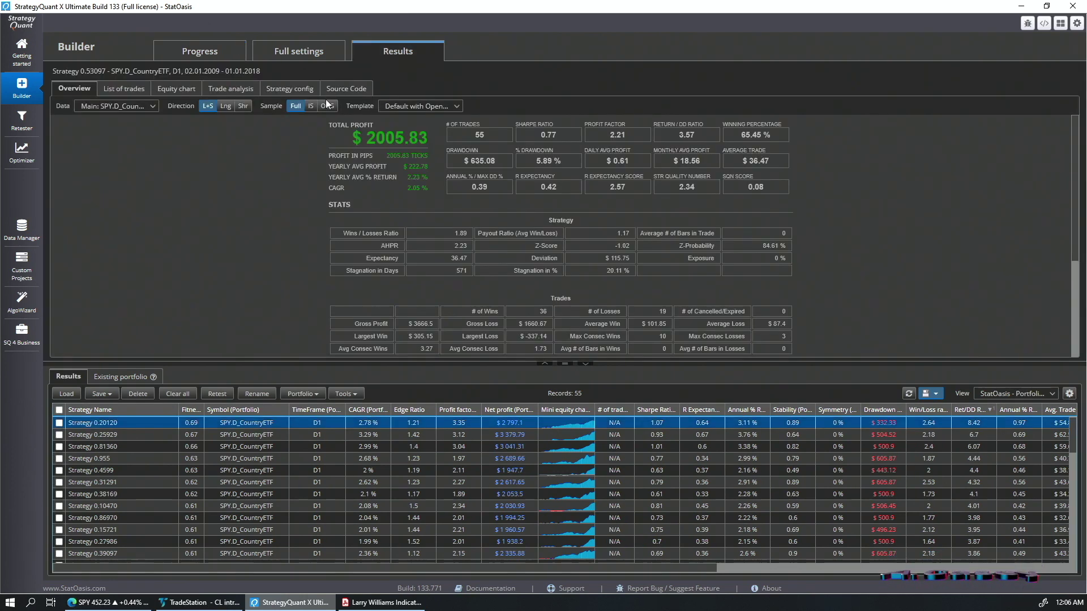
{"action": "left_click", "coordinate": [359, 89]}
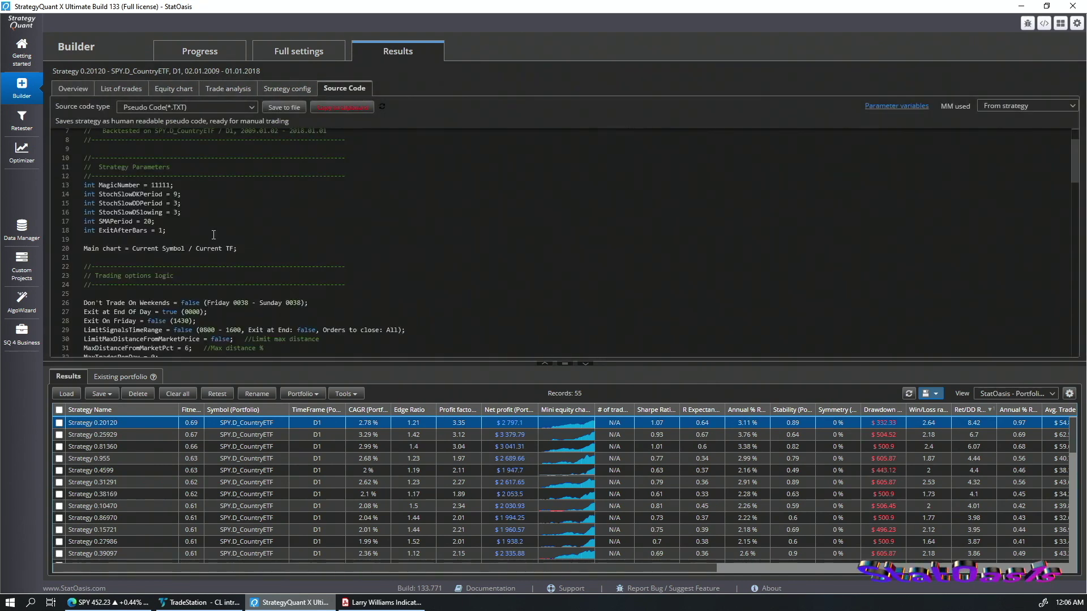
{"action": "scroll", "coordinate": [304, 281], "scroll_direction": "down", "scroll_amount": 8}
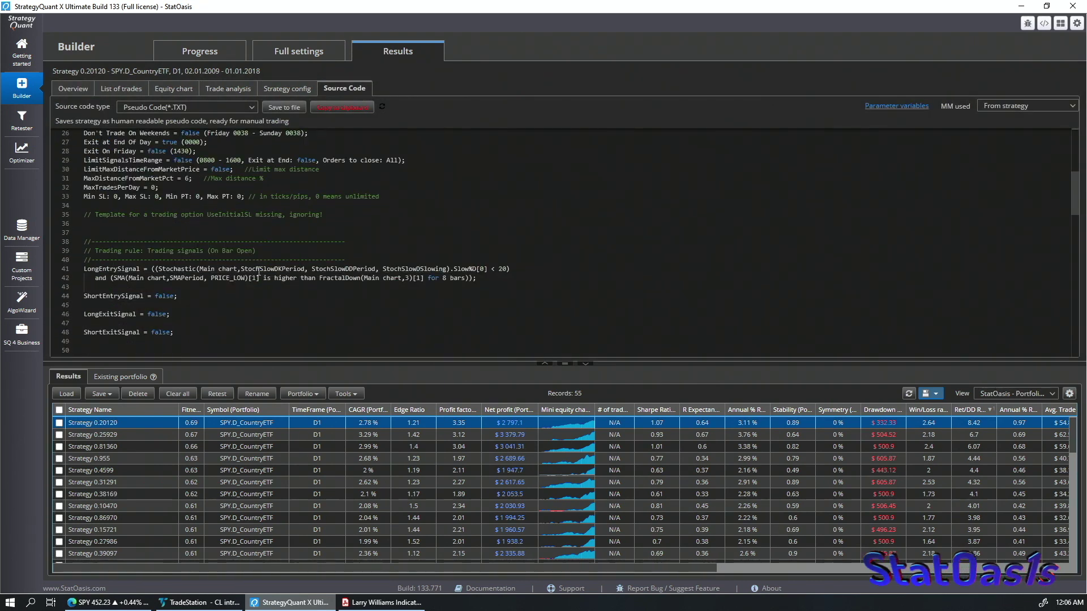
{"action": "left_click_drag", "start_coordinate": [519, 269], "coordinate": [151, 269]}
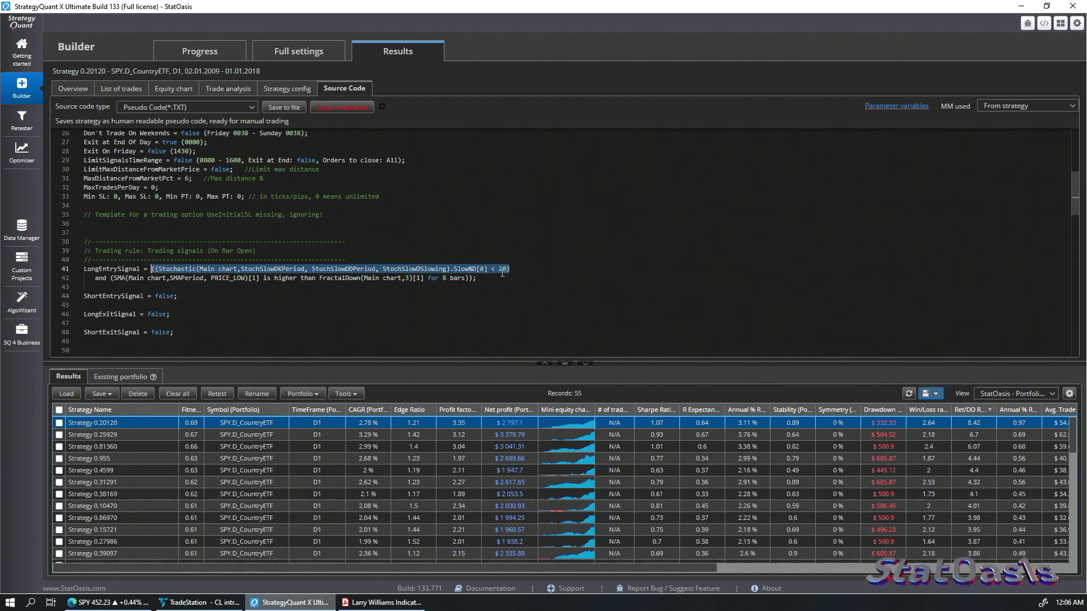
{"action": "left_click_drag", "start_coordinate": [498, 278], "coordinate": [91, 278]}
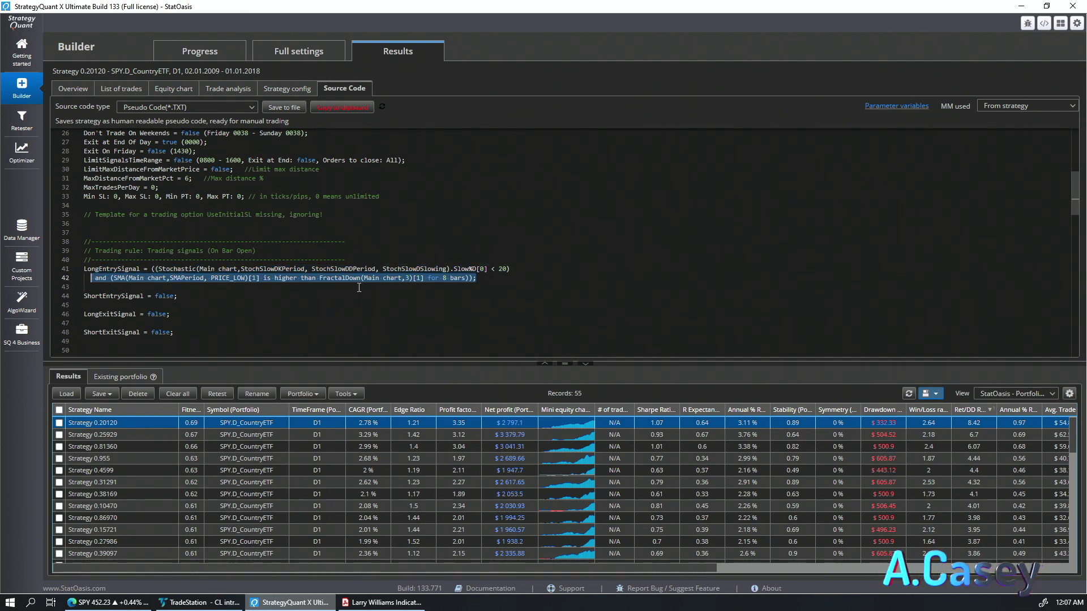
- Examine the long entry filters in the pseudo code of Strategy 0.25929 and Strategy 0.955, including the latter's KAMA period parameters
{"action": "left_click", "coordinate": [253, 434]}
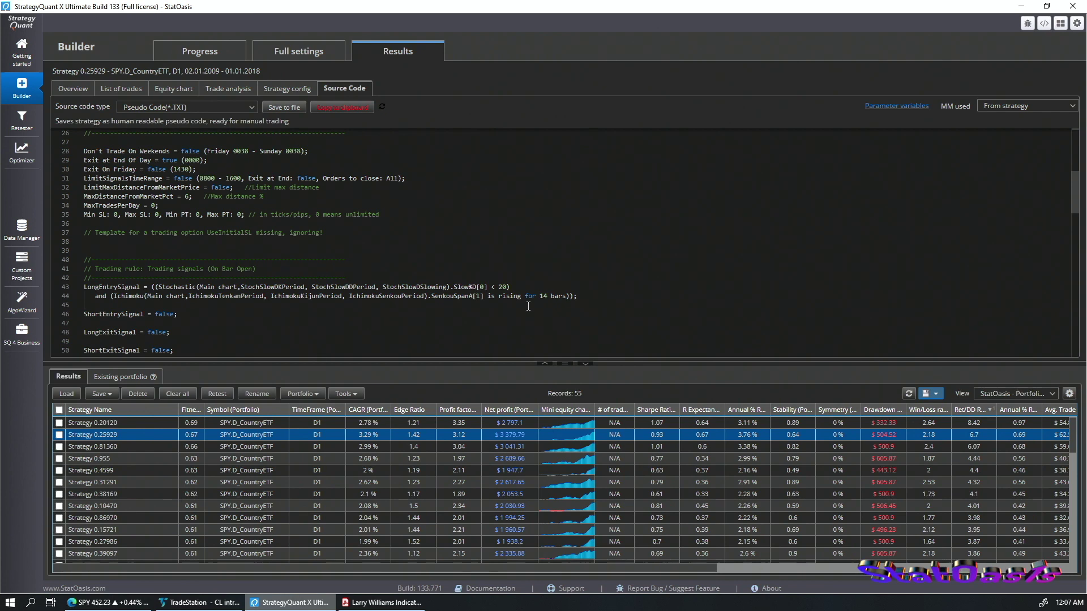
{"action": "left_click", "coordinate": [247, 458]}
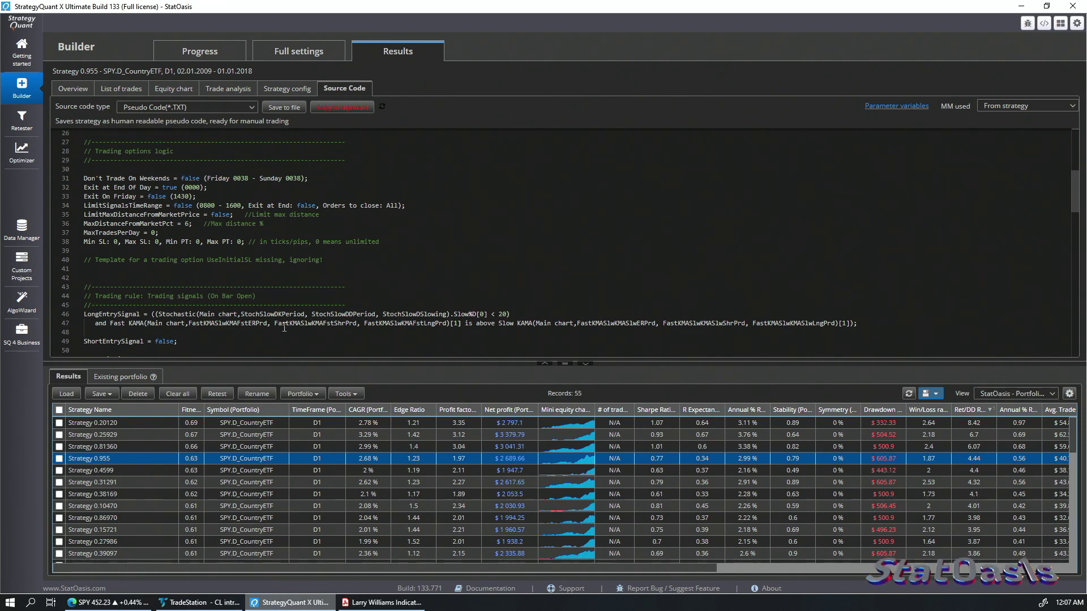
{"action": "left_click_drag", "start_coordinate": [859, 324], "coordinate": [96, 323]}
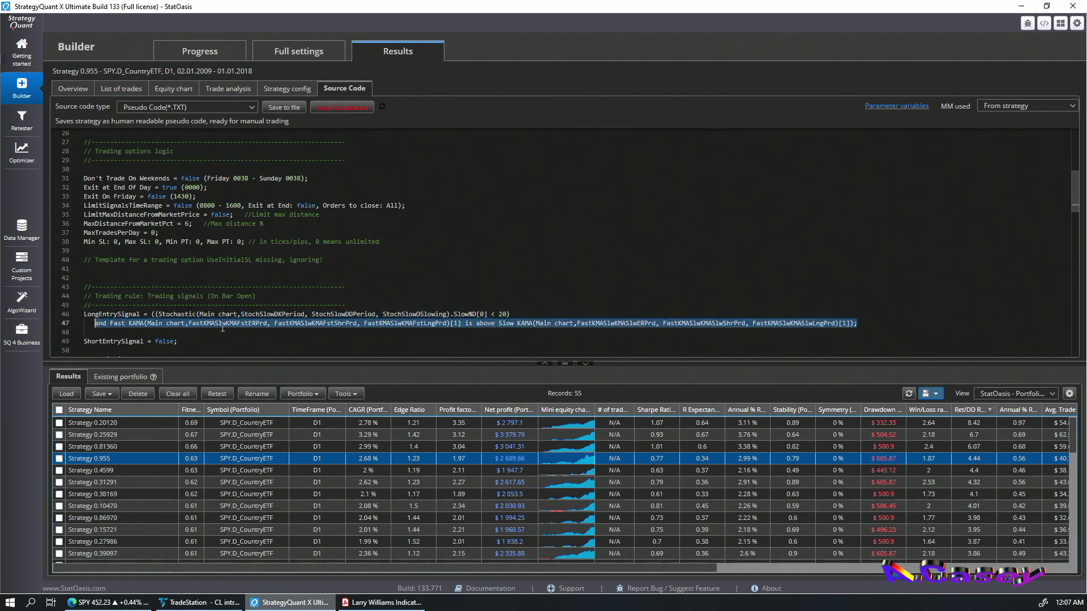
{"action": "scroll", "coordinate": [182, 263], "scroll_direction": "up", "scroll_amount": 4}
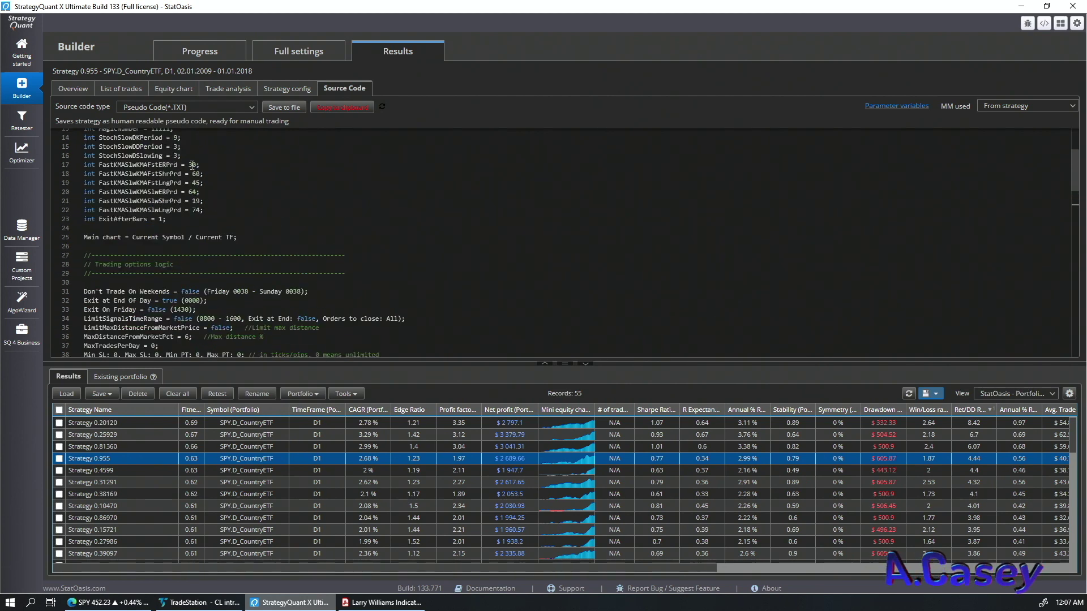
{"action": "scroll", "coordinate": [215, 255], "scroll_direction": "down", "scroll_amount": 5}
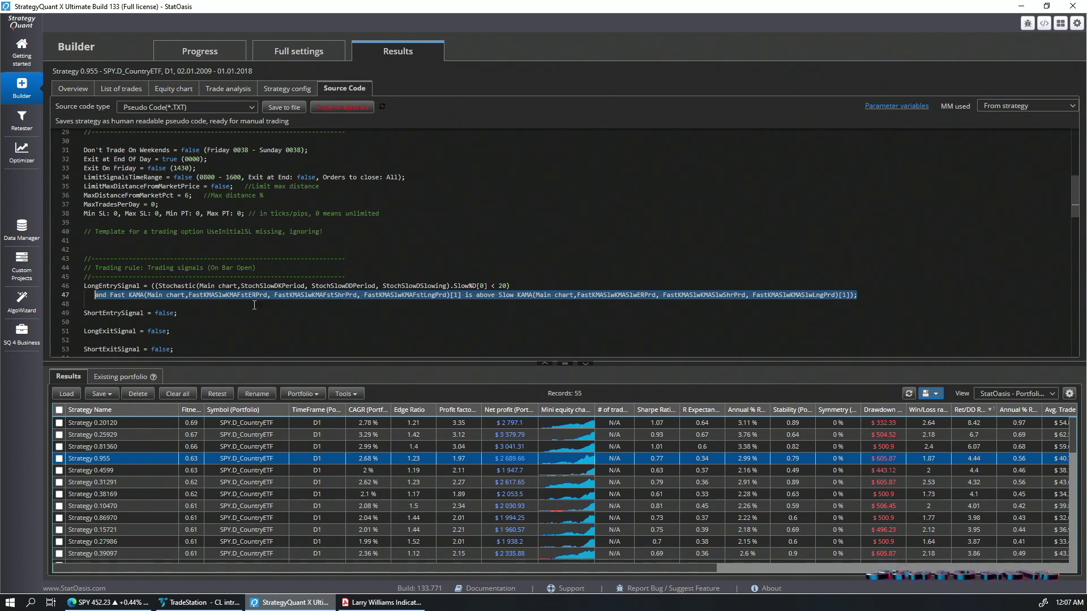
- Examine the second long entry condition in the pseudo code of Strategies 0.15721, 0.27986 and 0.39097, highlighting the latter's Double Bottom block
{"action": "left_click", "coordinate": [142, 530]}
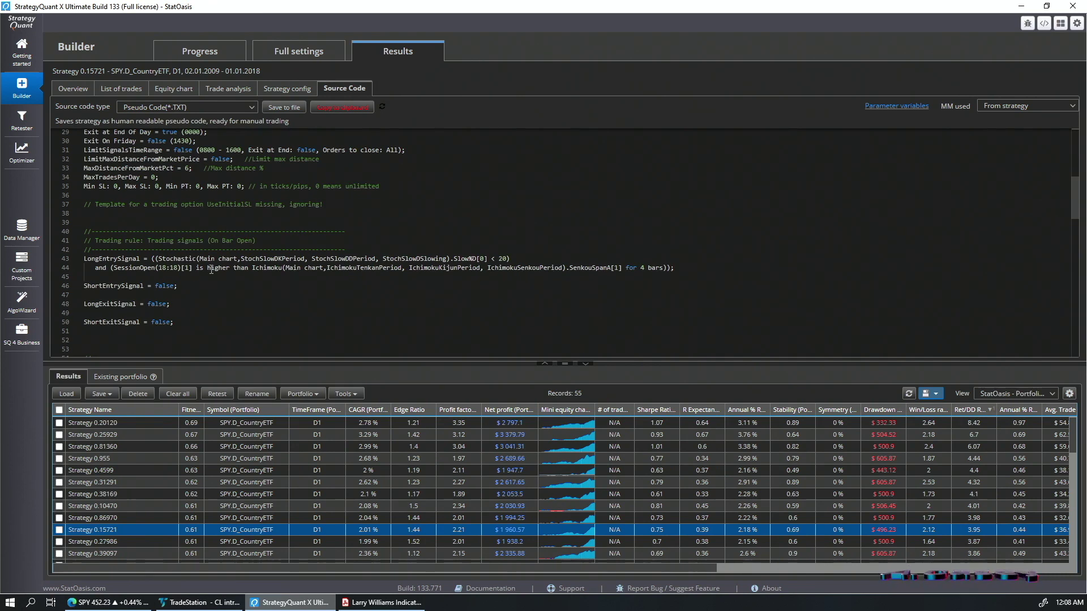
{"action": "left_click", "coordinate": [244, 542]}
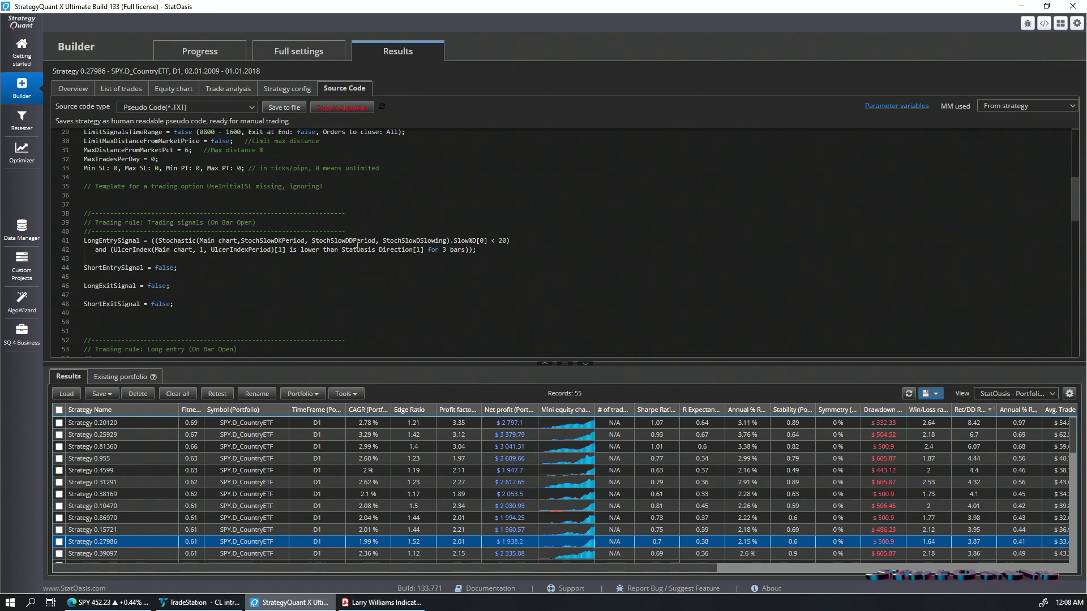
{"action": "left_click_drag", "start_coordinate": [342, 247], "coordinate": [412, 253]}
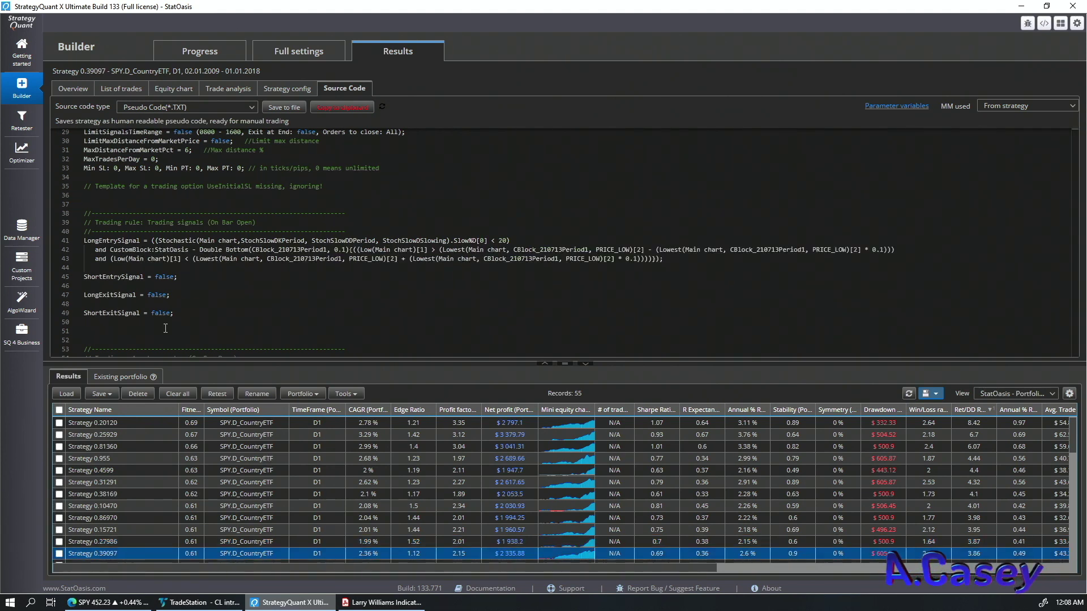
{"action": "left_click", "coordinate": [237, 553]}
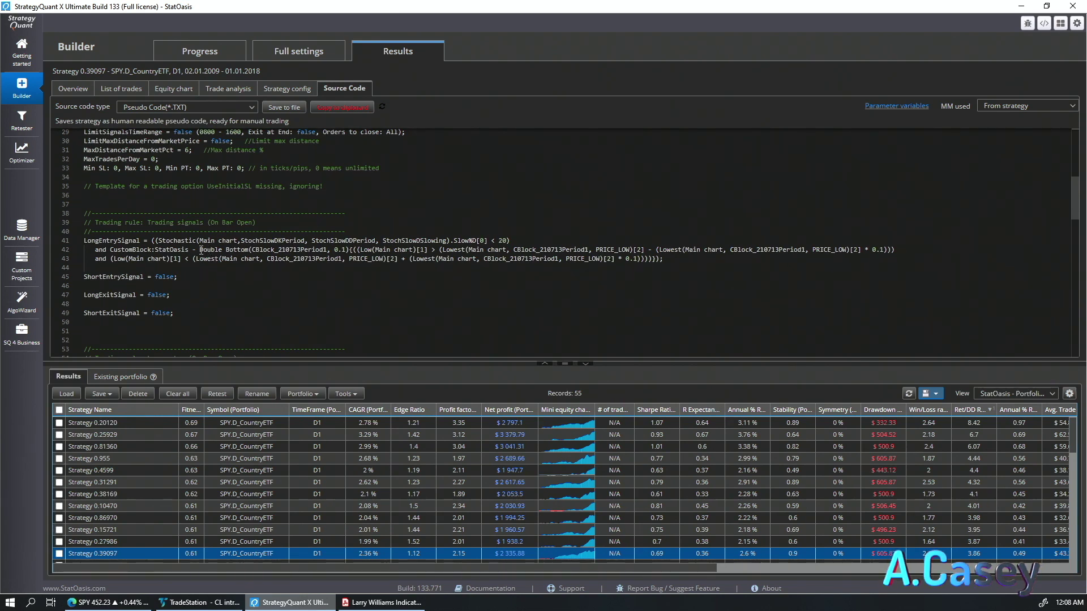
{"action": "left_click_drag", "start_coordinate": [199, 250], "coordinate": [262, 249]}
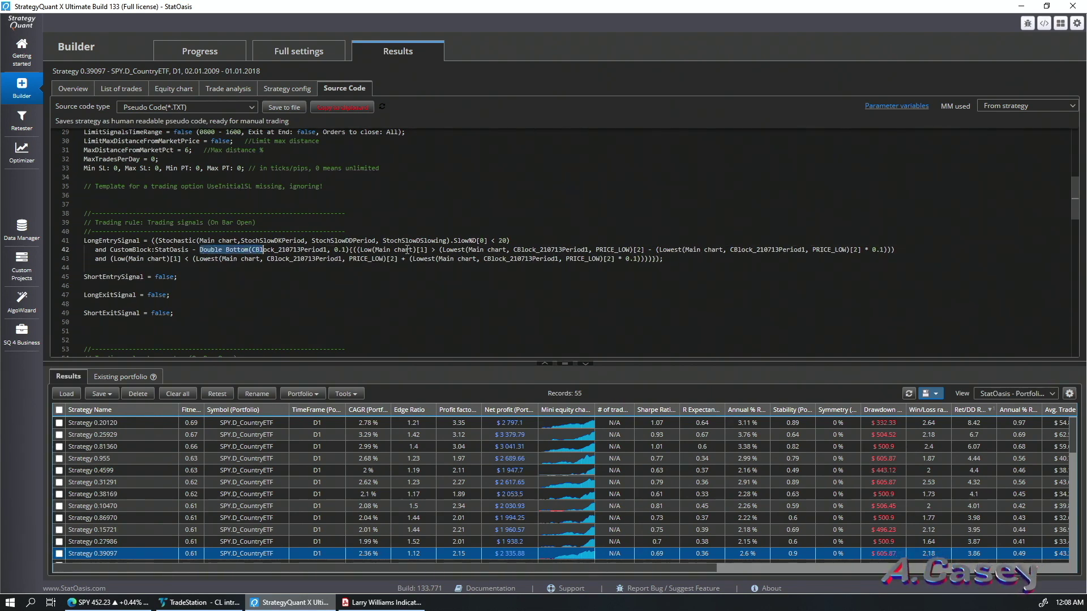
{"action": "left_click_drag", "start_coordinate": [667, 262], "coordinate": [222, 250]}
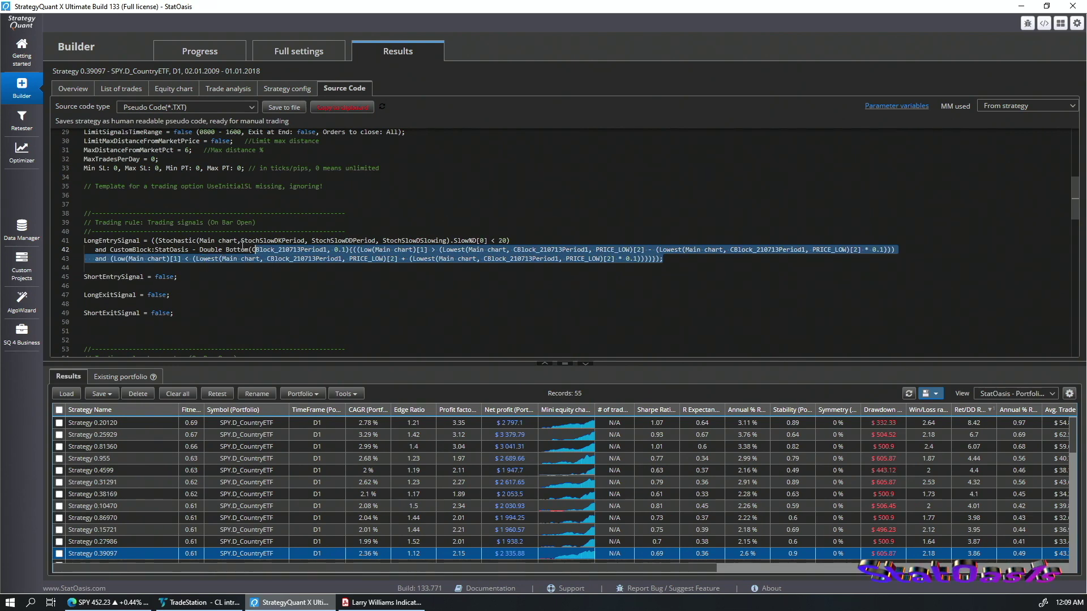